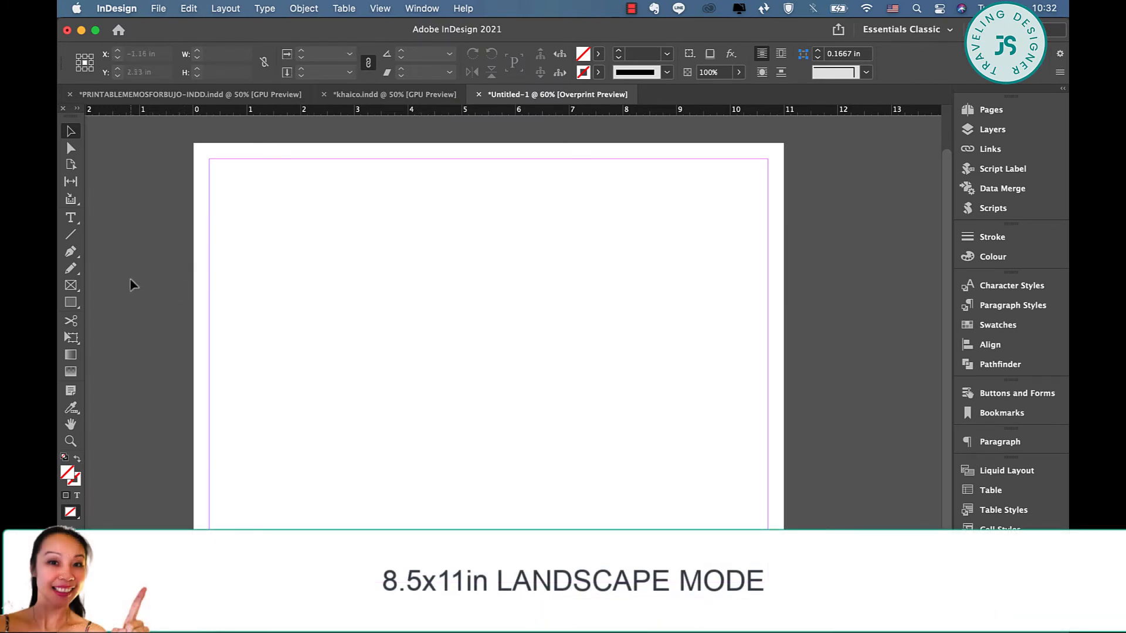
Draw an image frame about 2.88 × 4.58 in from the page's upper-left margin corner and place sakura.png in it.
left_click(70, 285)
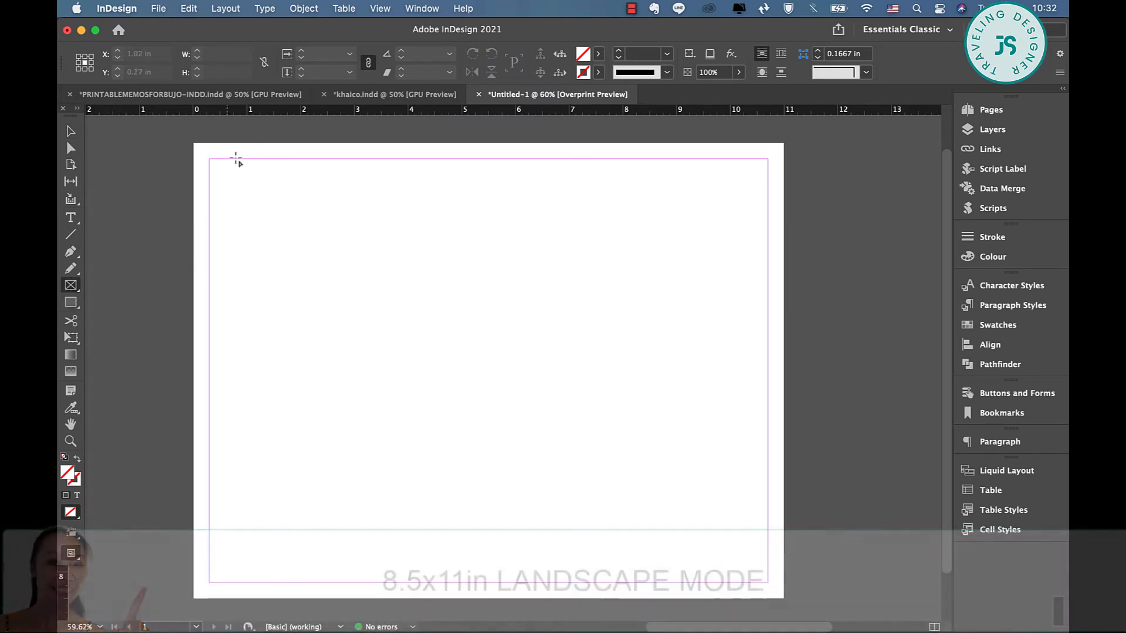
mouse_move(209, 159)
left_mouse_down()
mouse_move(274, 279)
mouse_move(344, 371)
mouse_move(346, 406)
mouse_move(365, 404)
left_mouse_up()
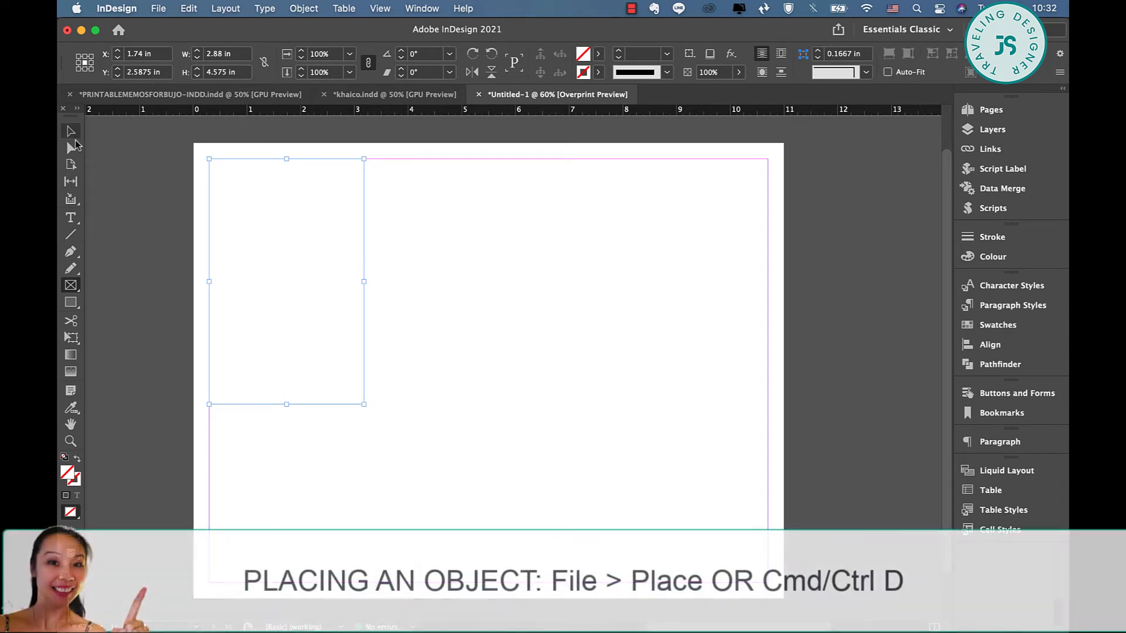
left_click(158, 8)
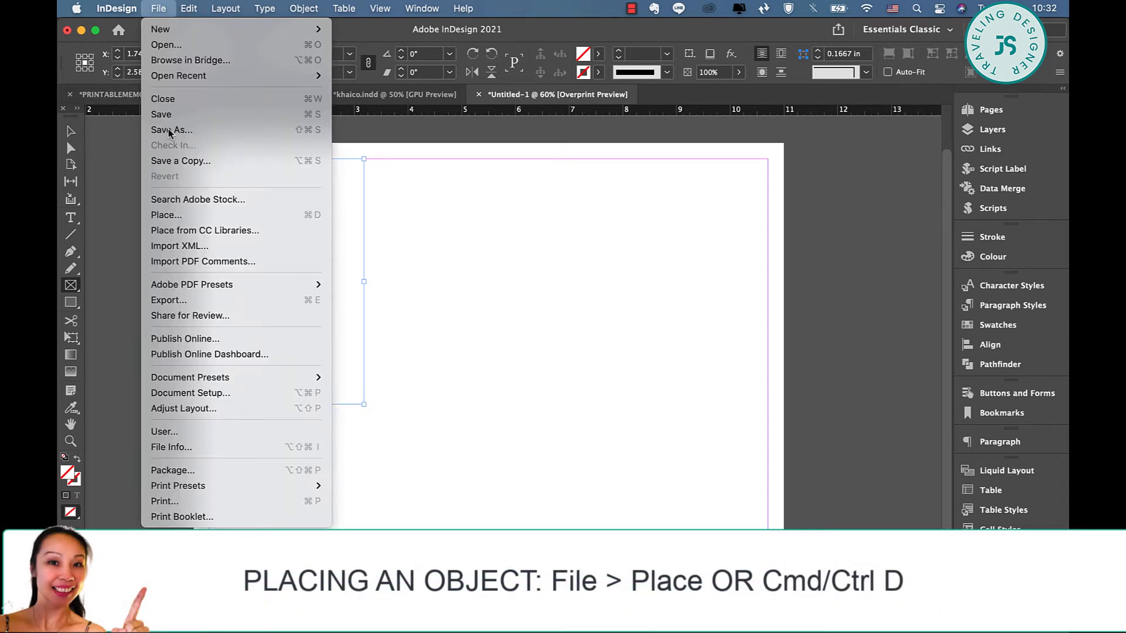
left_click(192, 217)
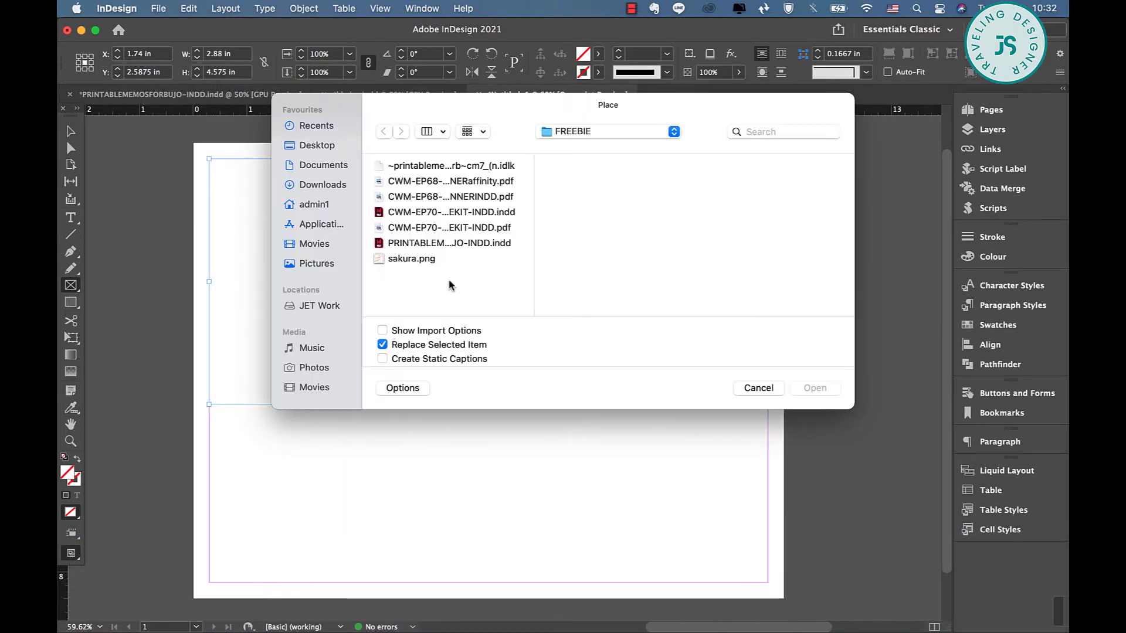
double_click(432, 260)
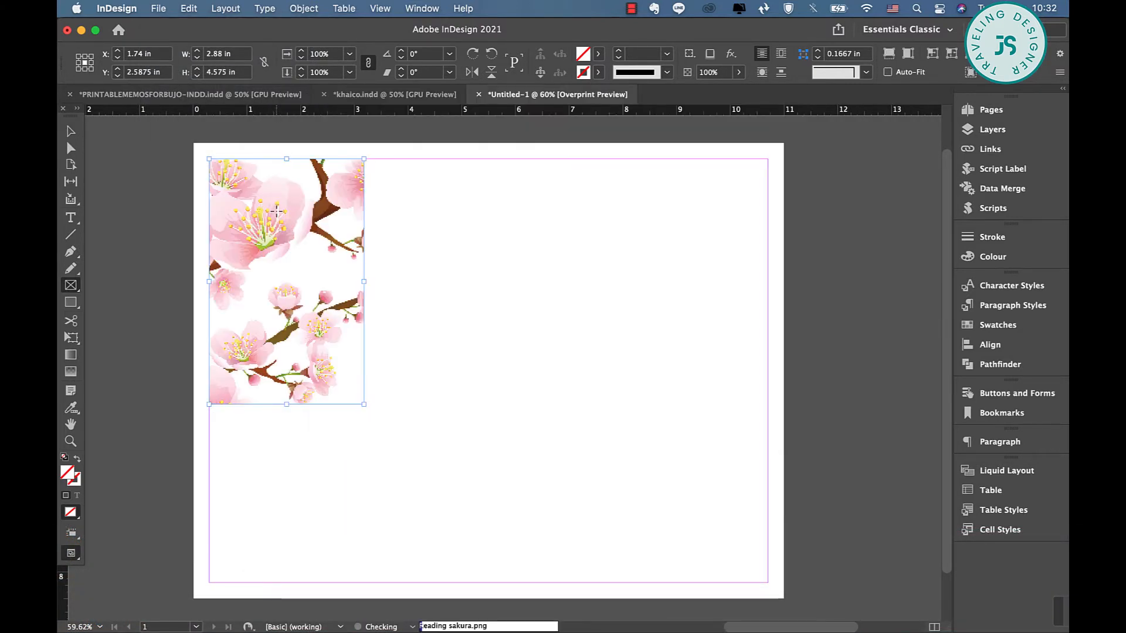
Draw a rectangle about 2.96 × 3.33 in directly below the sakura image, reaching the bottom margin.
key("v")
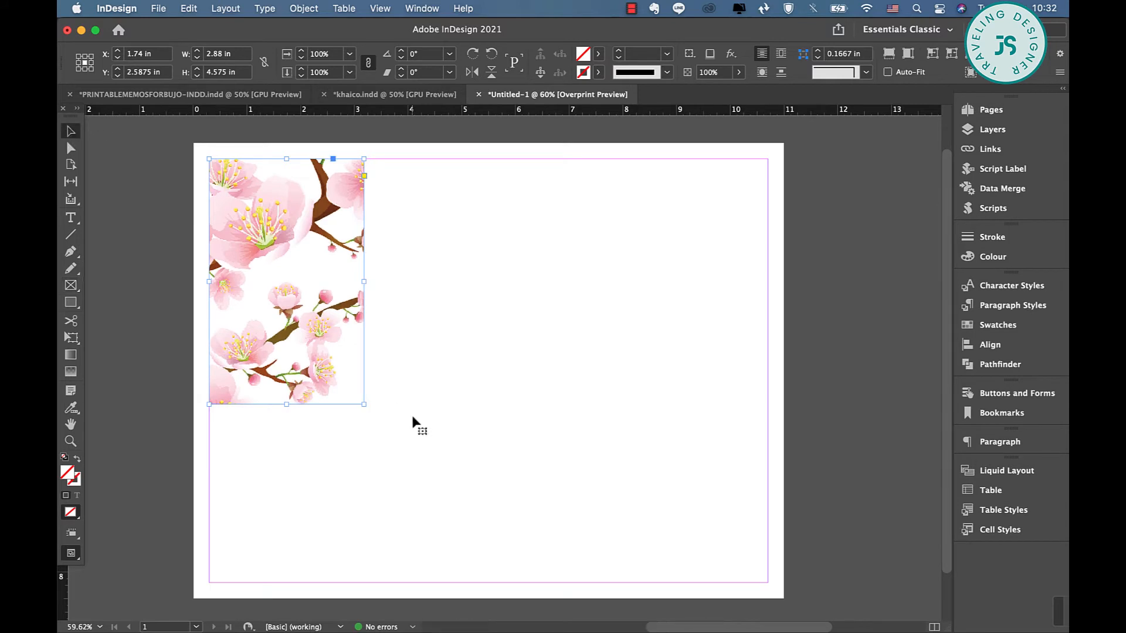
key("m")
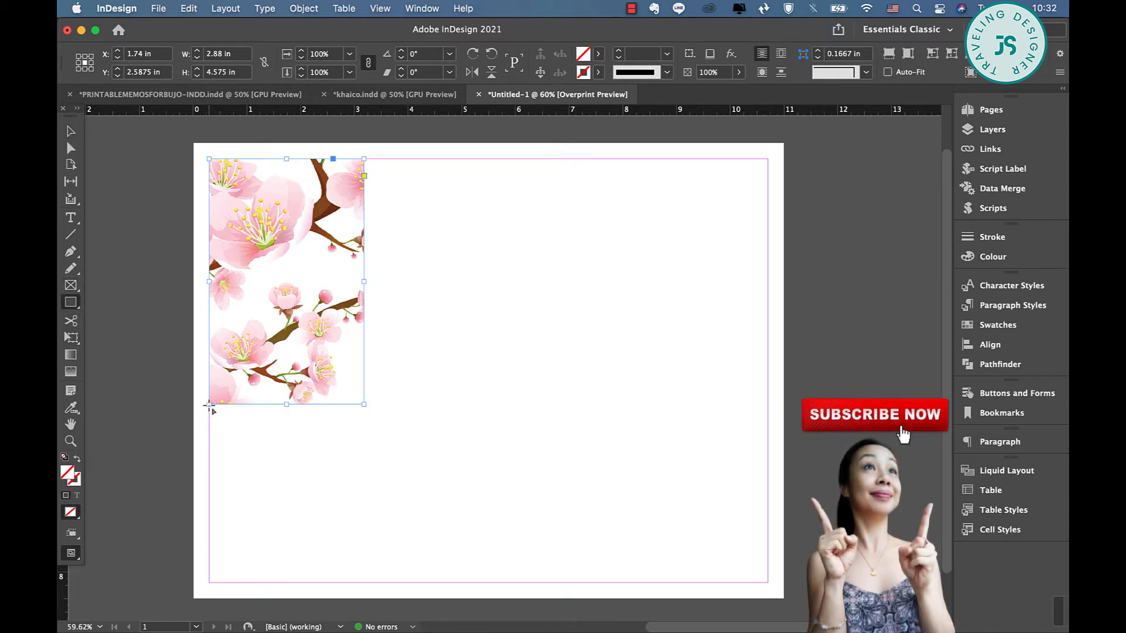
left_click_drag(209, 405, 368, 583)
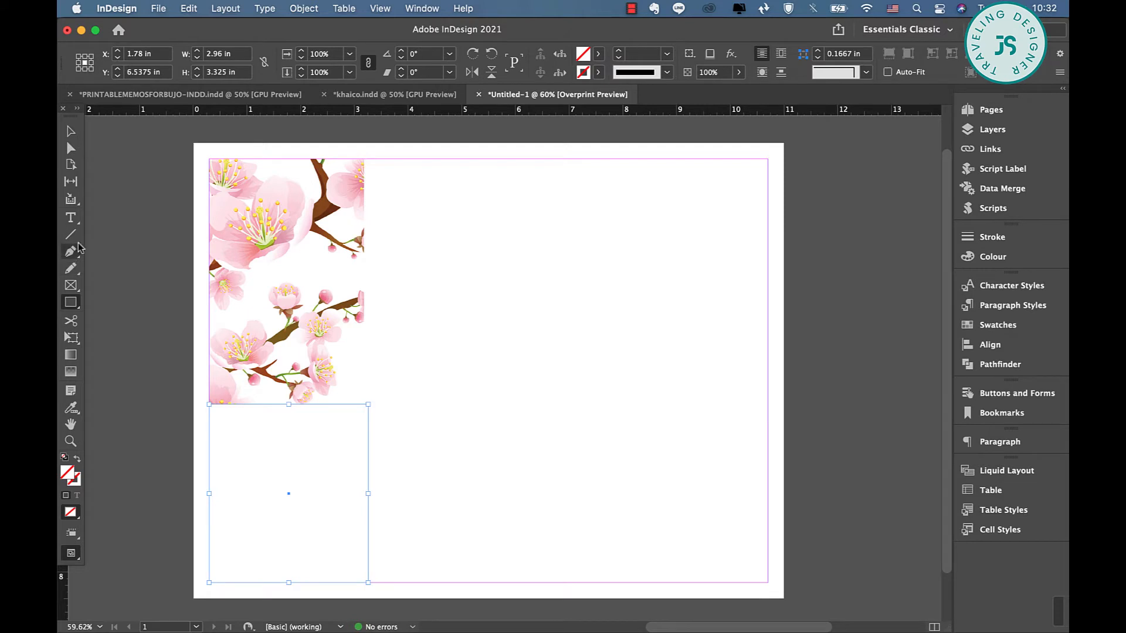
Sample a colour theme from the sakura image into the swatches and move the theme palette off the page.
left_click(73, 407)
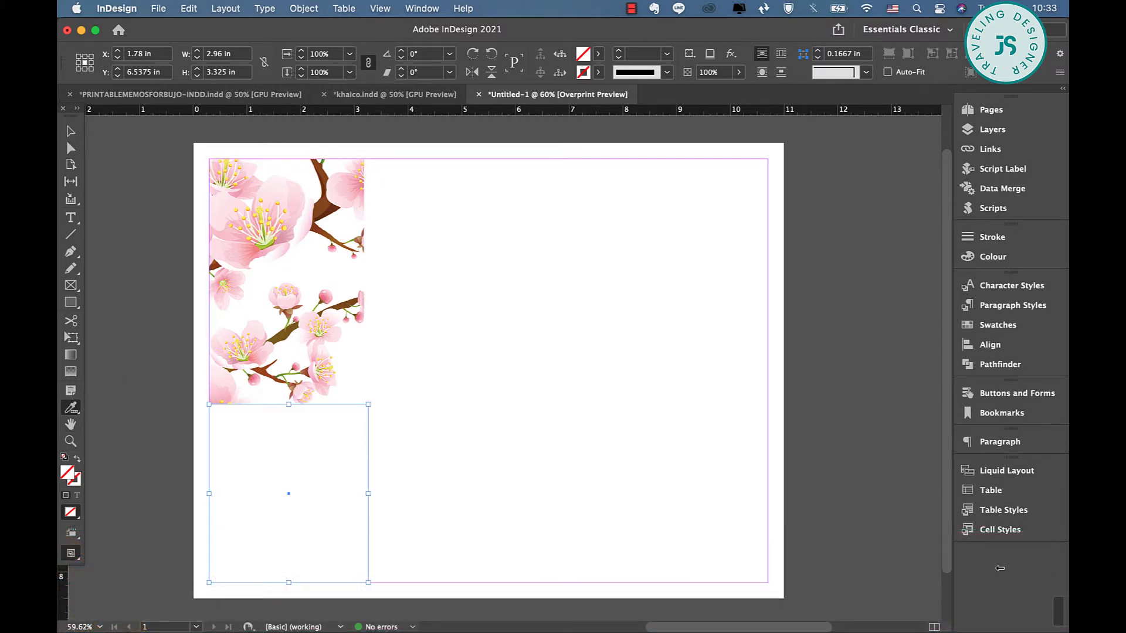
left_click(416, 352)
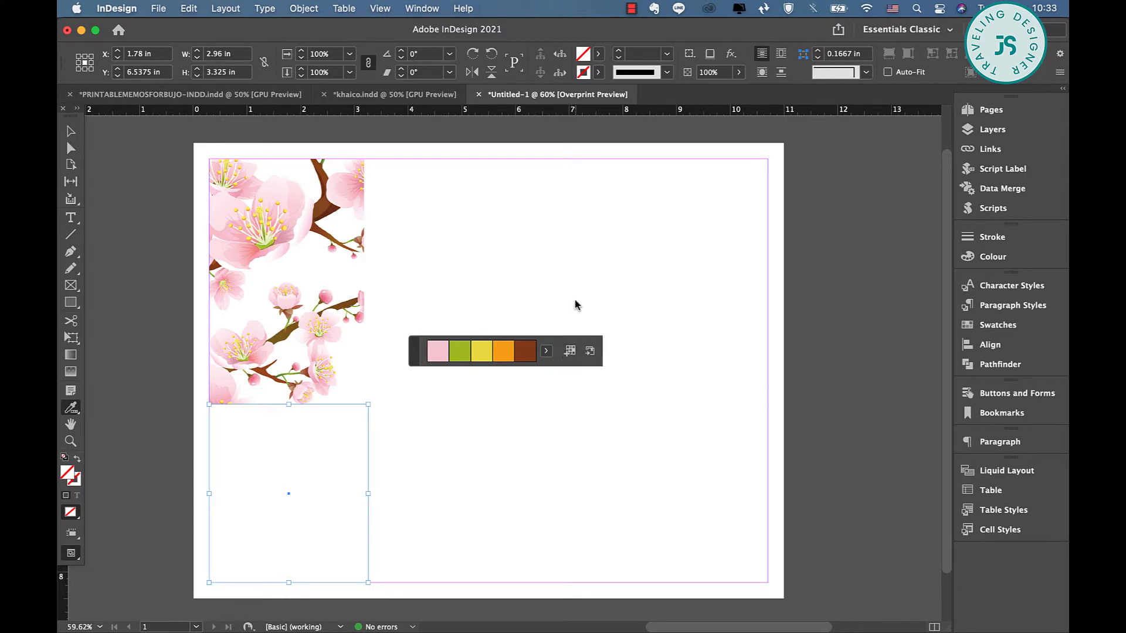
left_click(599, 55)
left_click(442, 222)
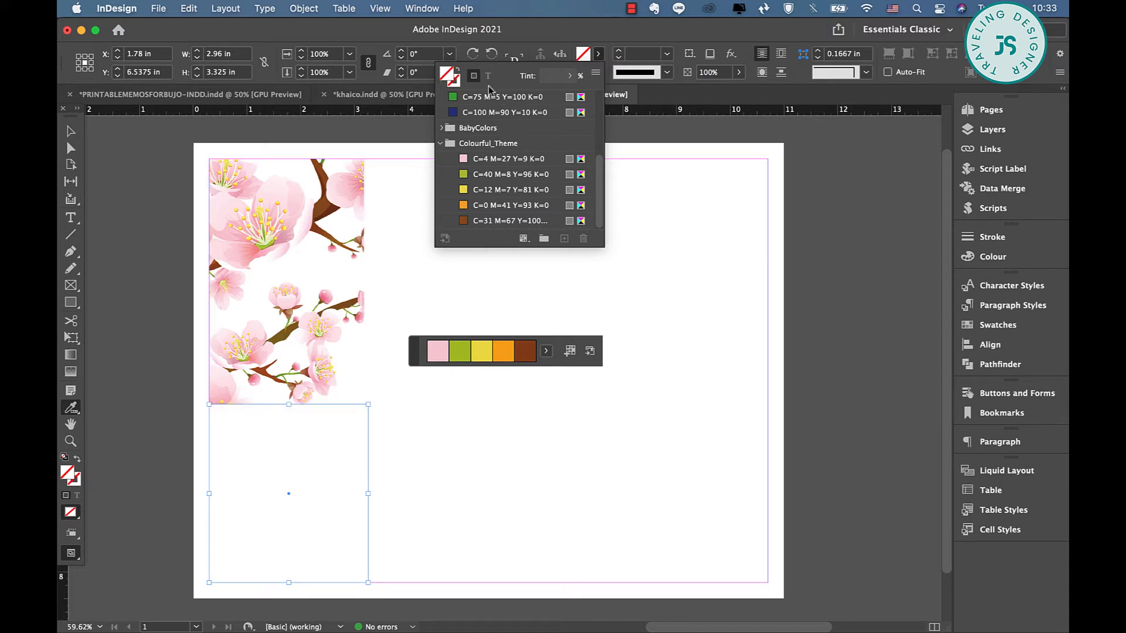
left_click(597, 56)
left_click_drag(418, 352, 850, 605)
Fill the rectangle below the image with the Colourful_Theme pink swatch C=4 M=27 Y=9 K=0.
key("v")
left_click(598, 56)
scroll(595, 202, "down", 3)
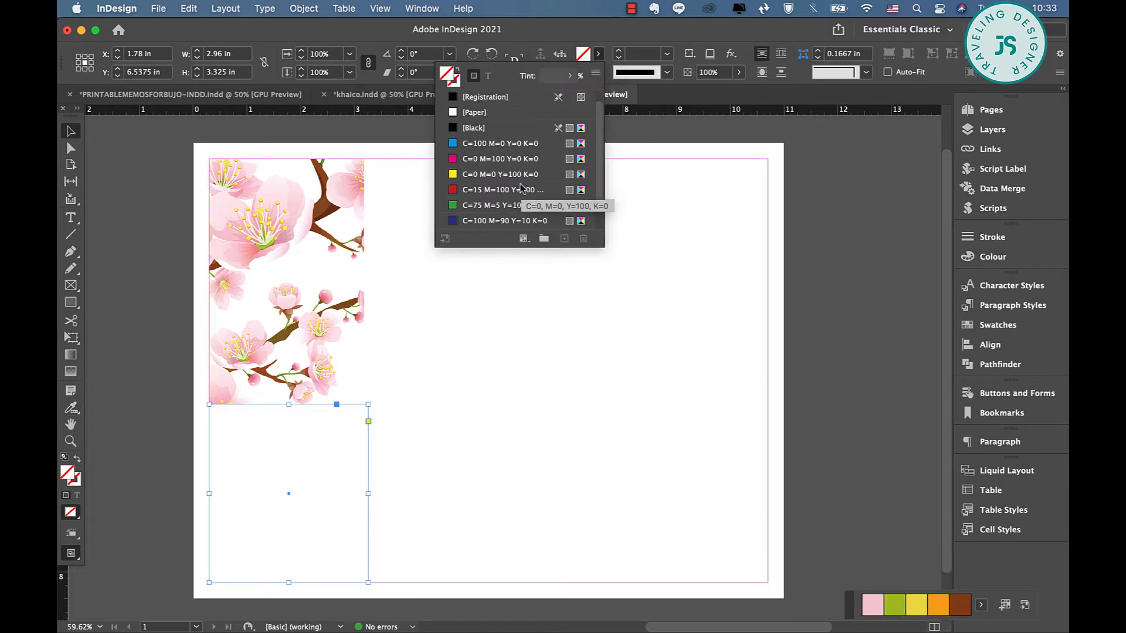
left_click(442, 221)
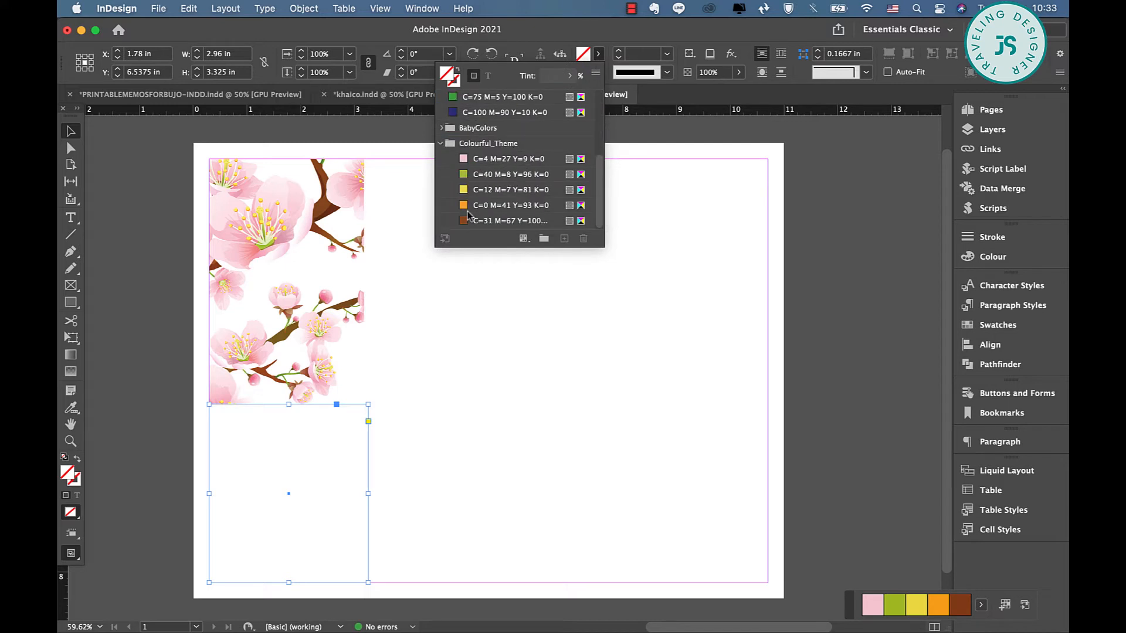
left_click(498, 159)
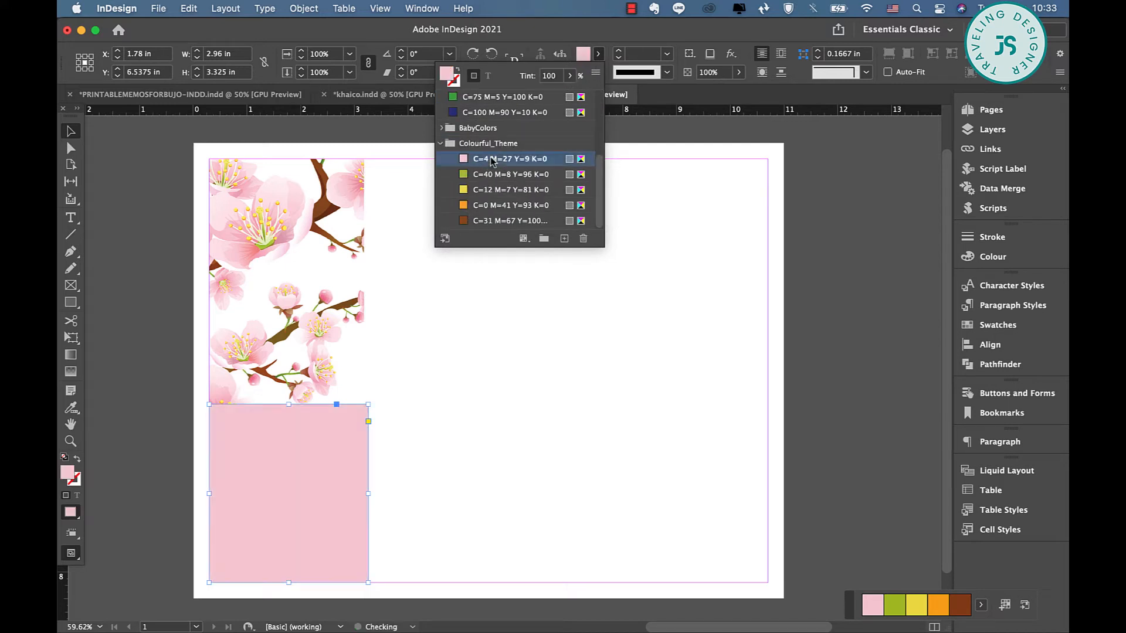
left_click(71, 131)
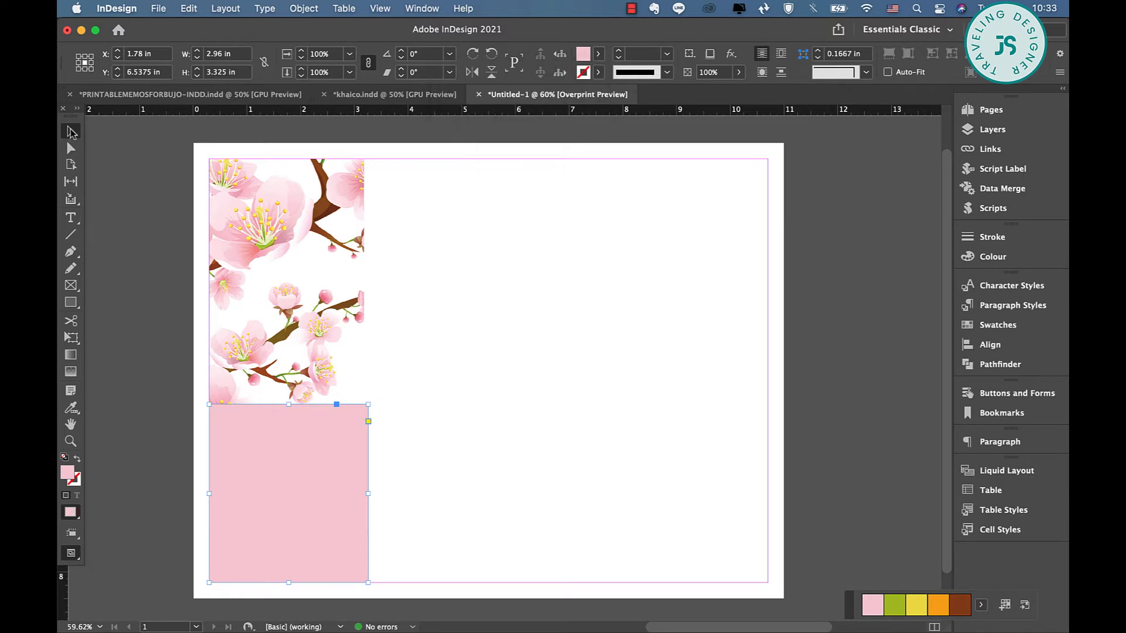
Add a text frame reading "09." in the upper part of the pink rectangle and centre its text.
left_click(71, 218)
left_click_drag(241, 424, 338, 492)
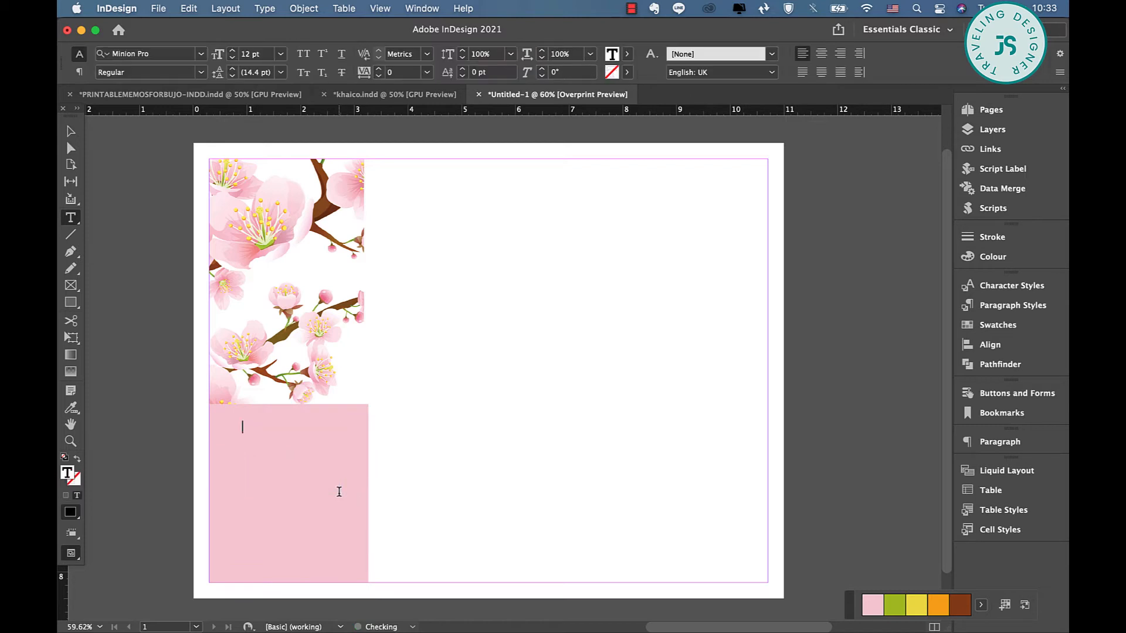
type("09.")
key("super+a")
left_click(822, 53)
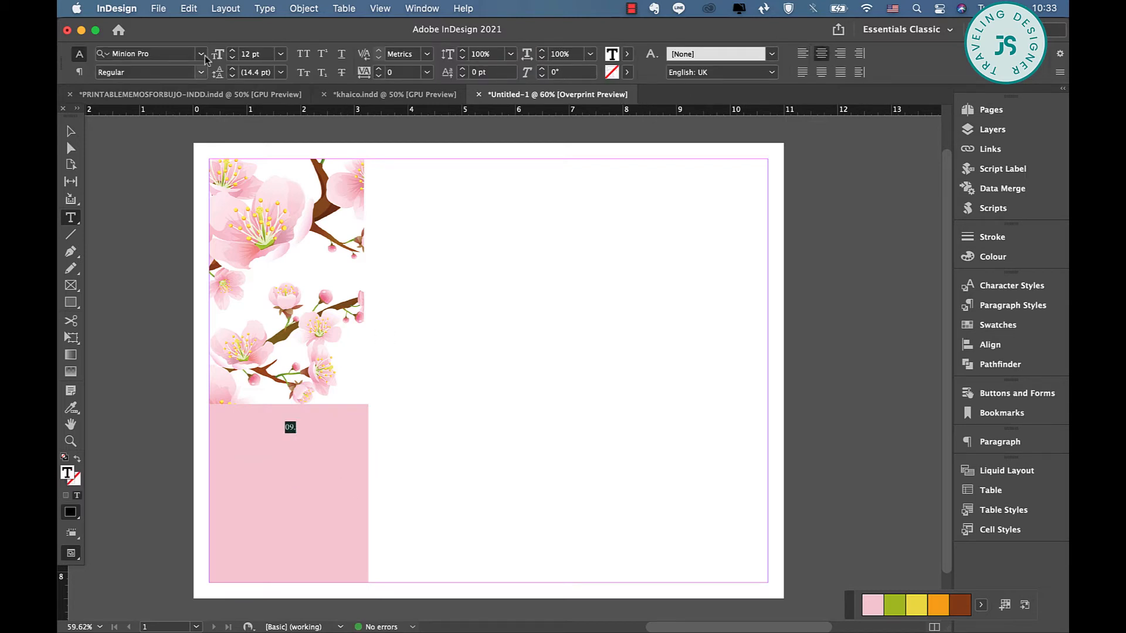
Set the "09." text in the Cooper Std Black font.
double_click(168, 55)
key("super+a")
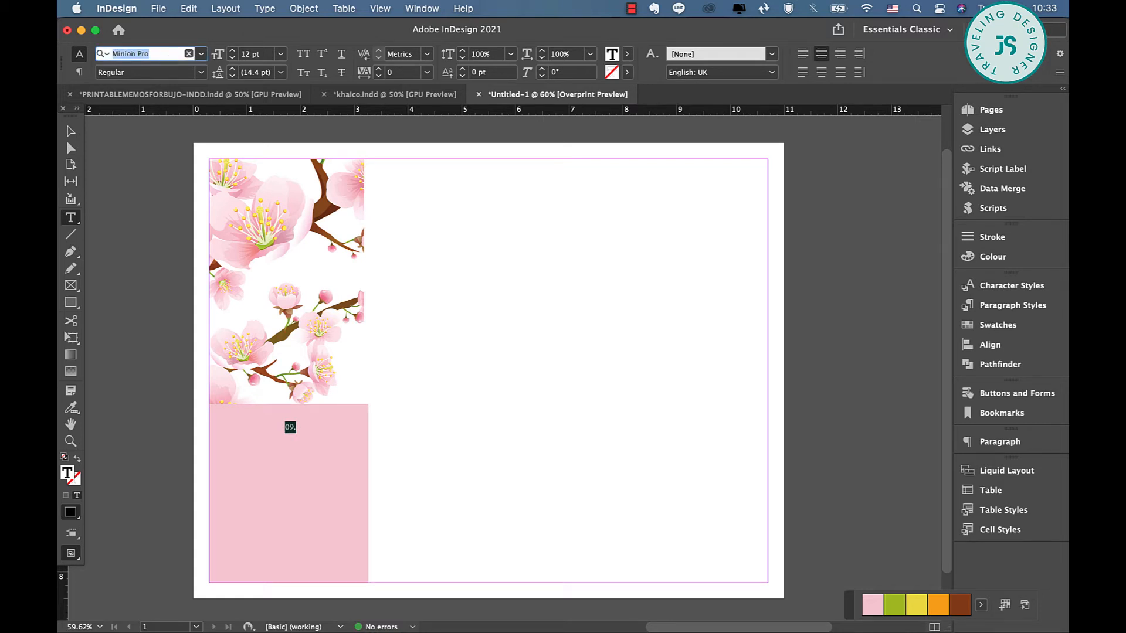
type("C")
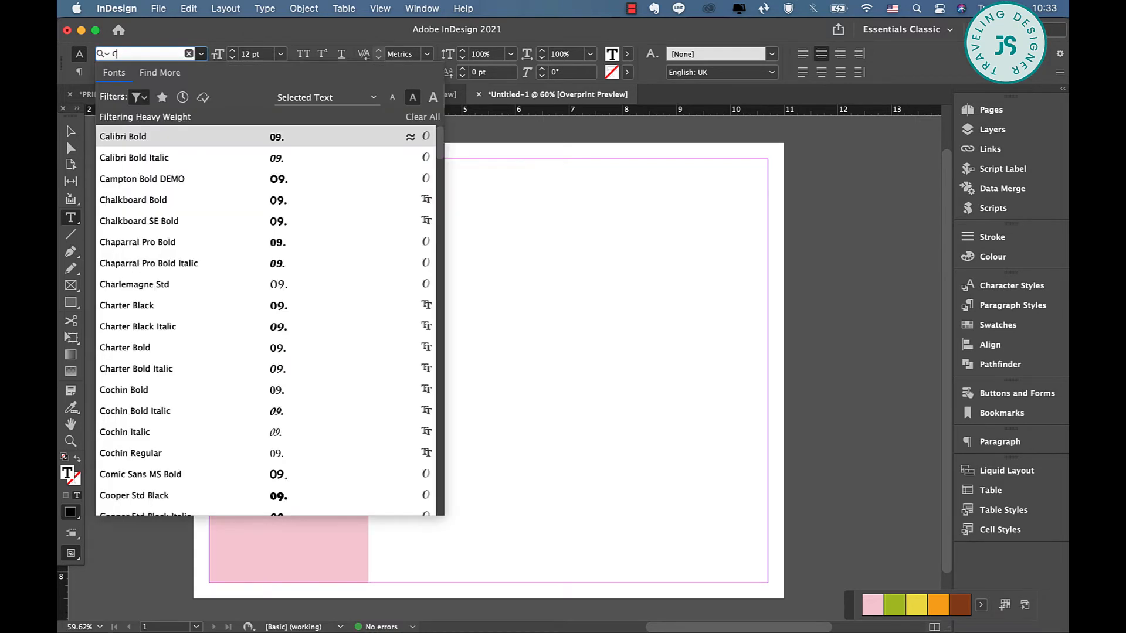
type("OOPOER")
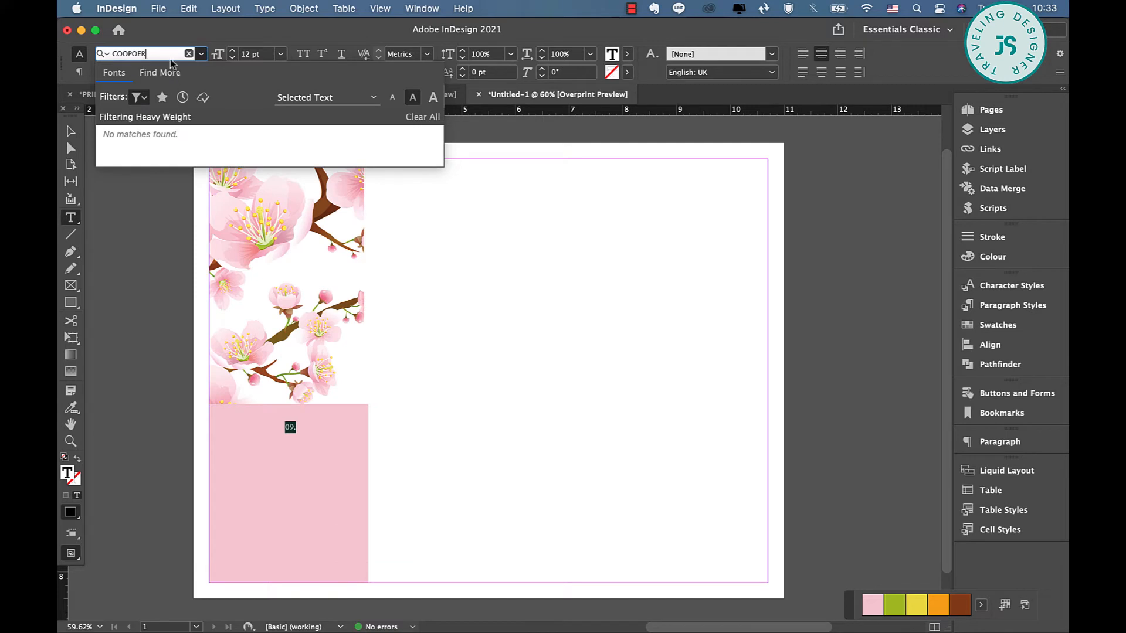
key("BackSpace")
key("BackSpace")
key("BackSpace")
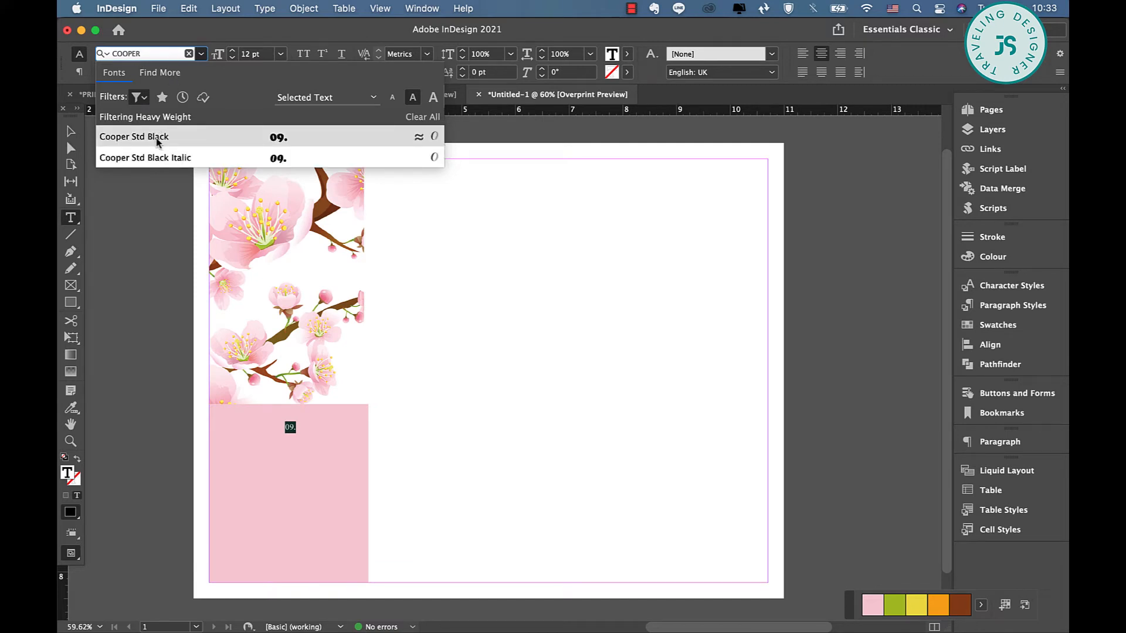
left_click(157, 137)
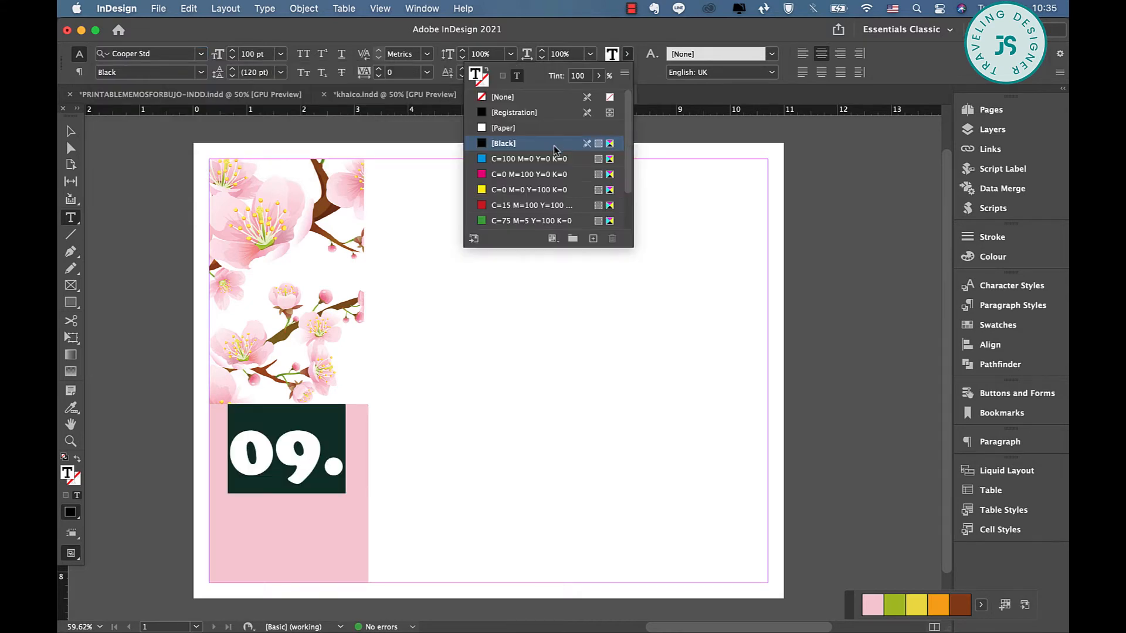
Colour the "09." text with the Colourful_Theme brown swatch C=31 M=67 Y=100 and deselect it.
scroll(553, 182, "down", 5)
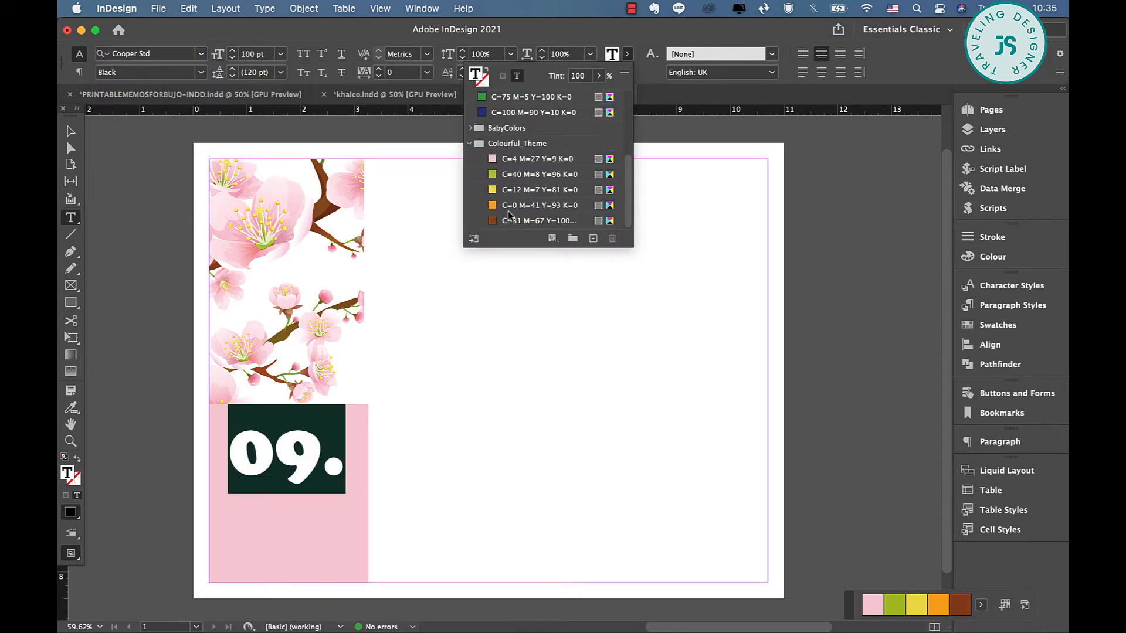
left_click(510, 221)
left_click(70, 131)
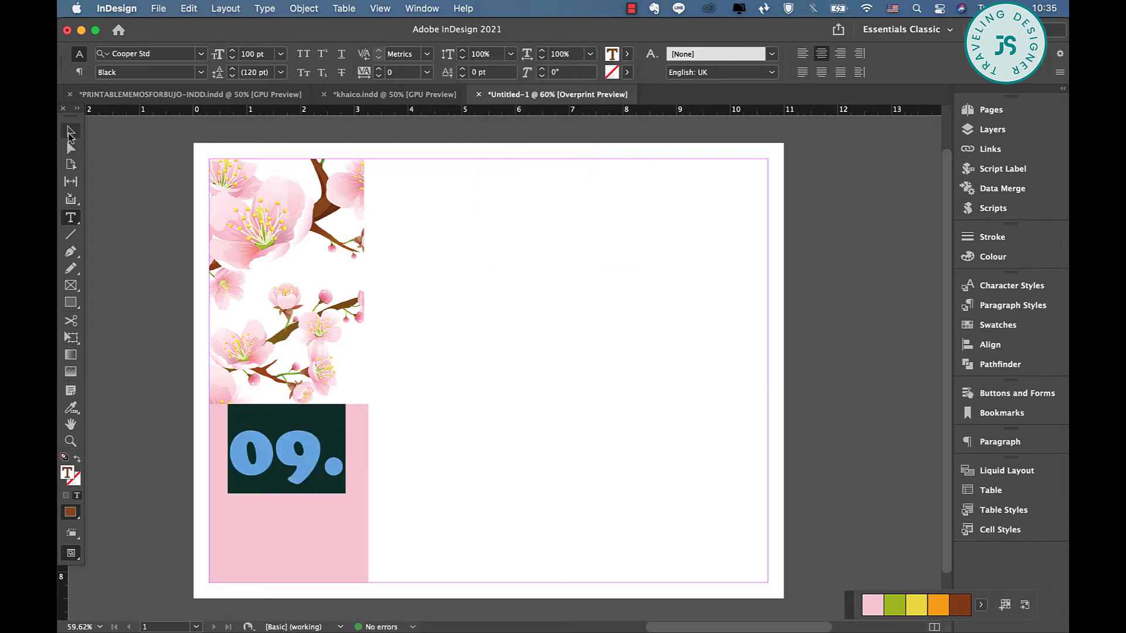
left_click(432, 428)
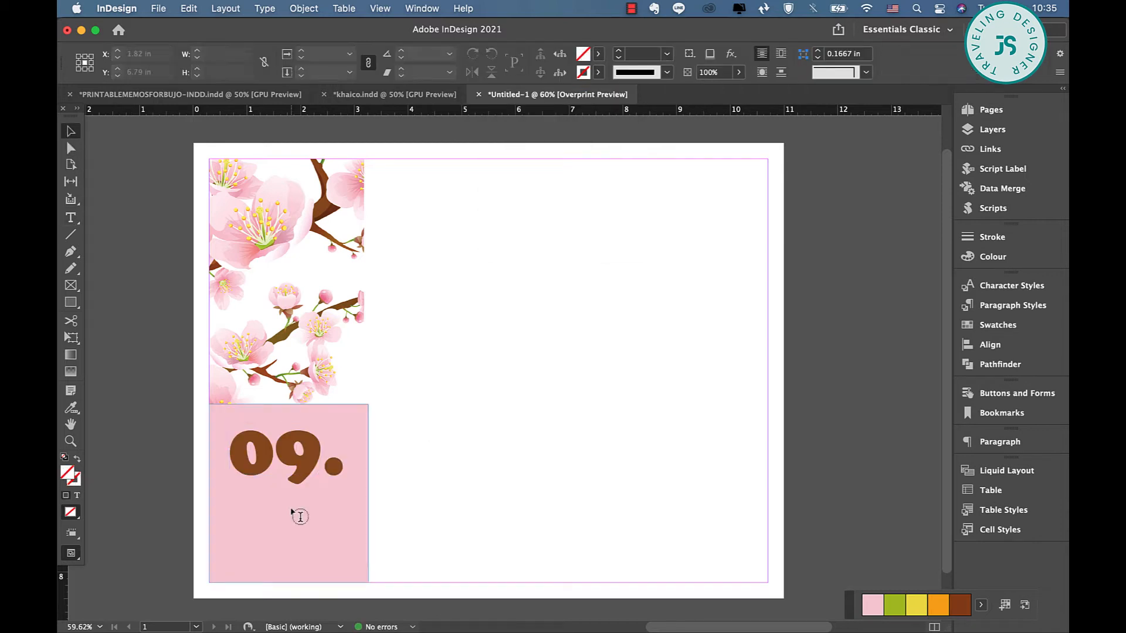
Add a text frame reading "SEPTEMBER" just below "09." and centre its text.
key("t")
left_click_drag(224, 494, 351, 510)
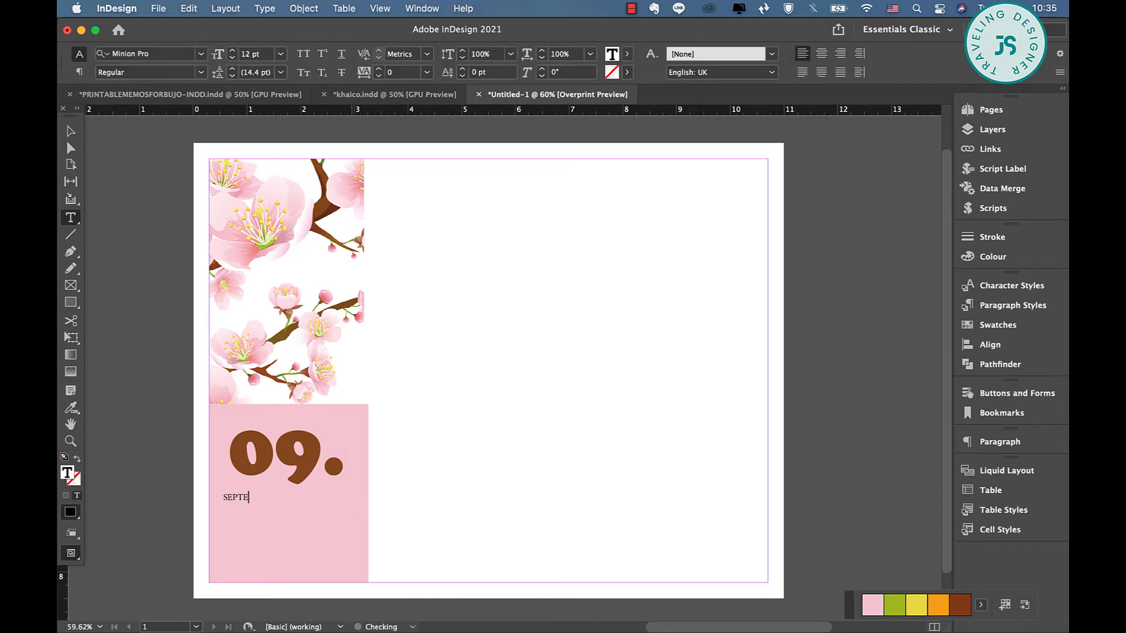
type("SEPTEMBER")
key("super+a")
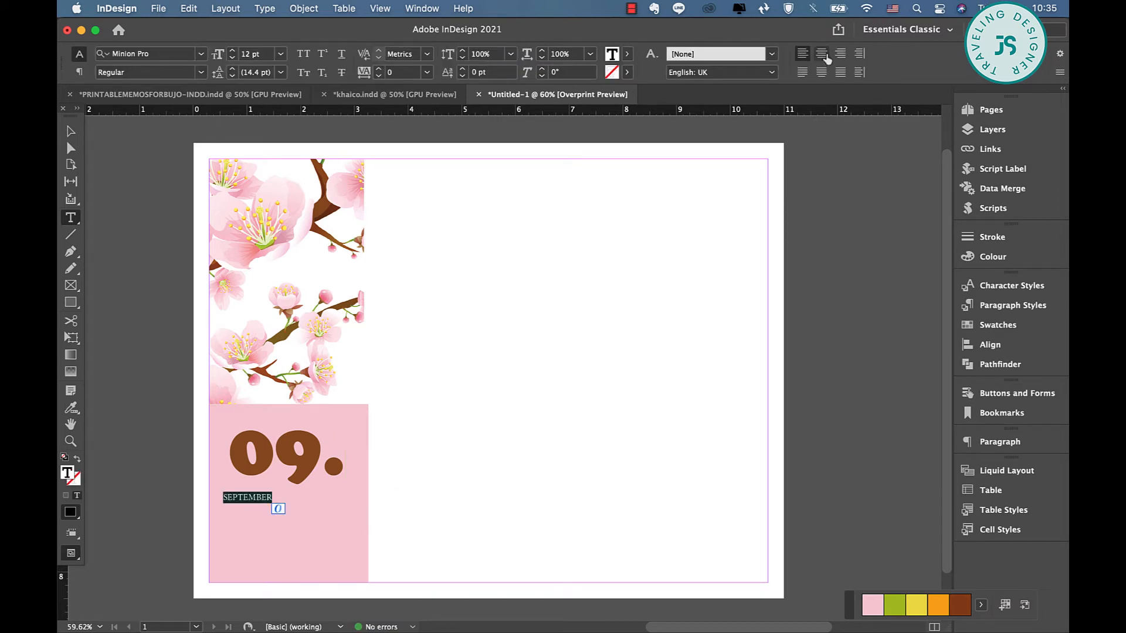
left_click(822, 54)
Colour the "SEPTEMBER" text with the Colourful_Theme brown swatch C=31 M=67 Y=100.
left_click(627, 54)
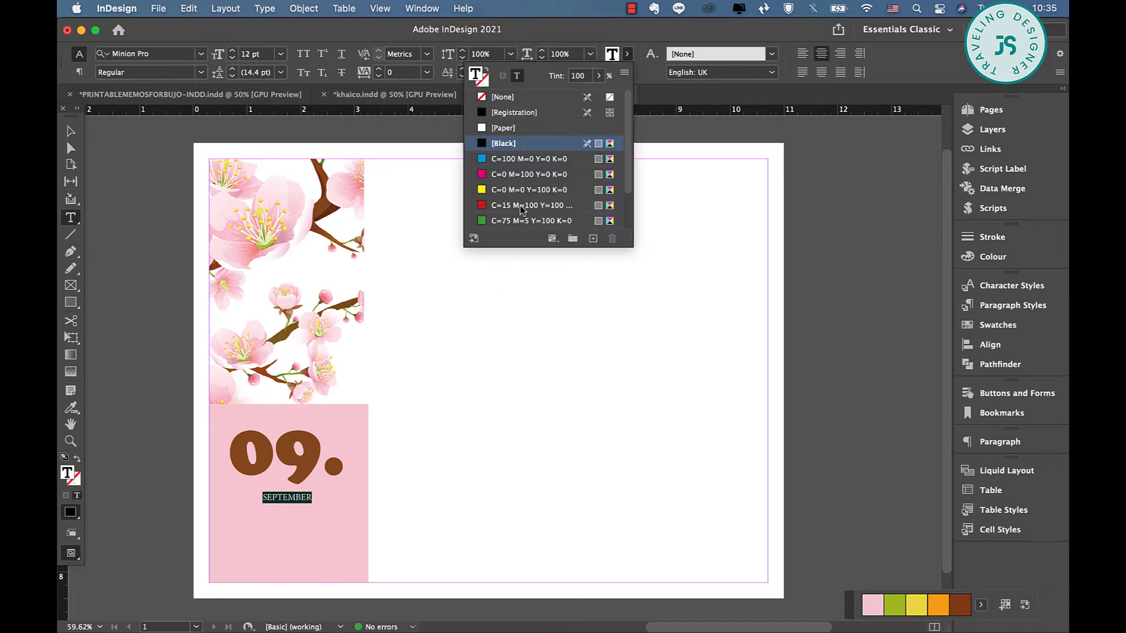
scroll(474, 223, "up", 2)
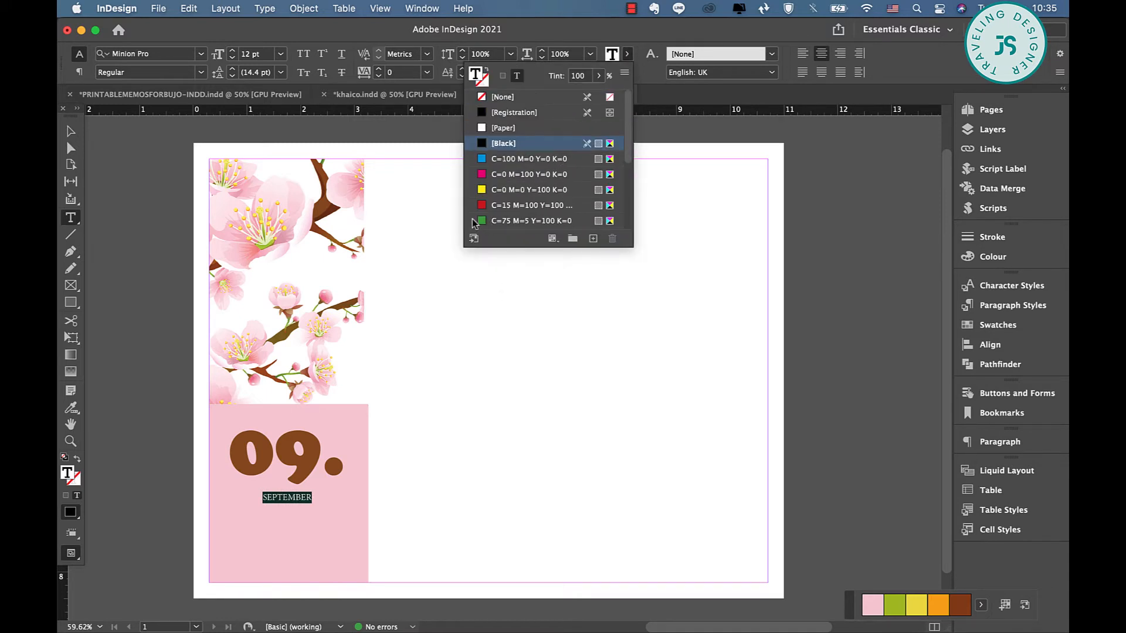
scroll(505, 214, "down", 5)
left_click(505, 220)
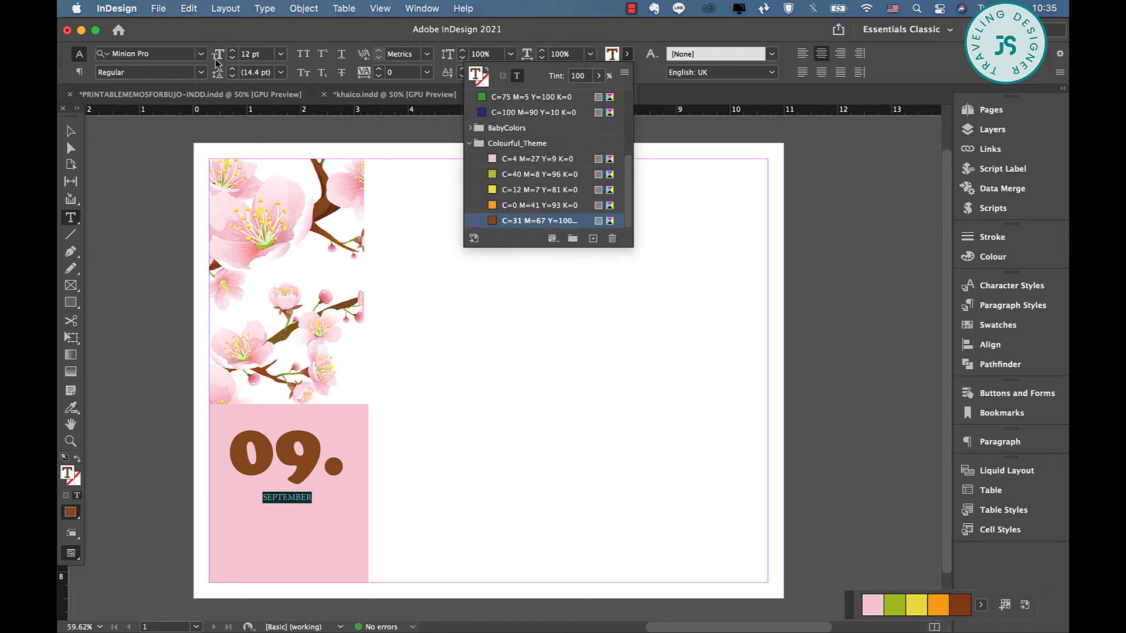
Set the "SEPTEMBER" text in the Cooper Std Black font.
left_click(178, 57)
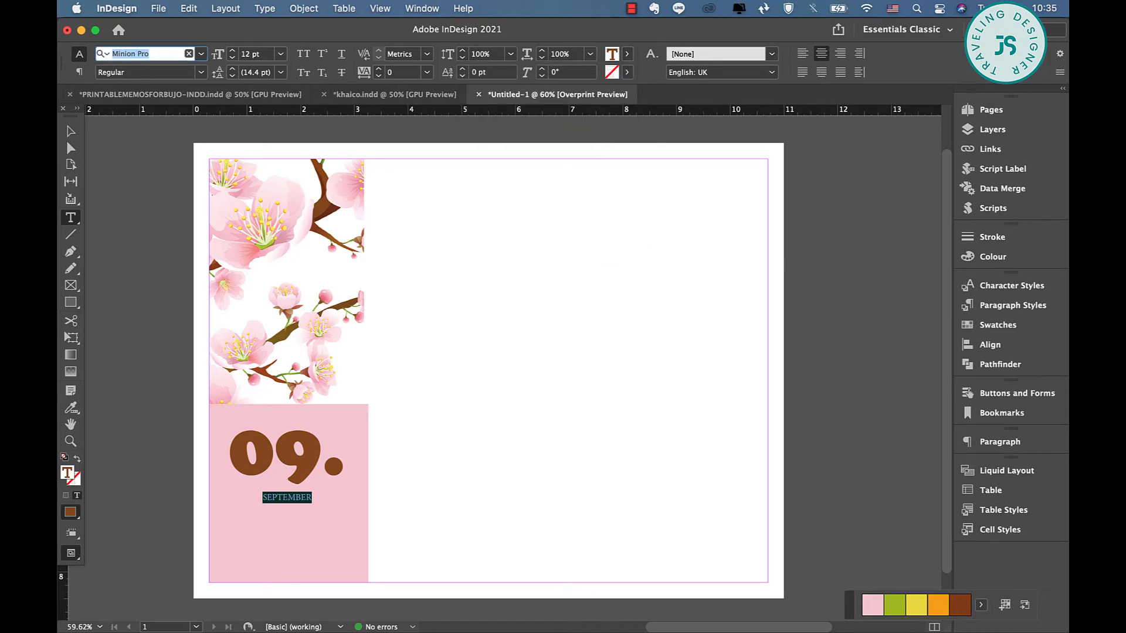
type("COP")
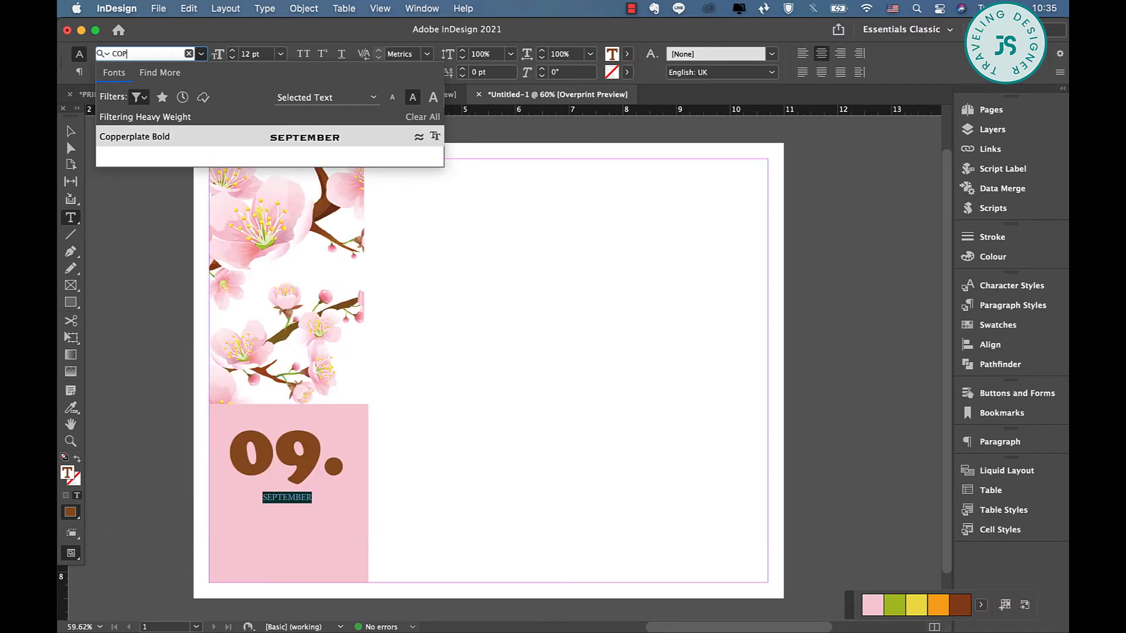
type("P")
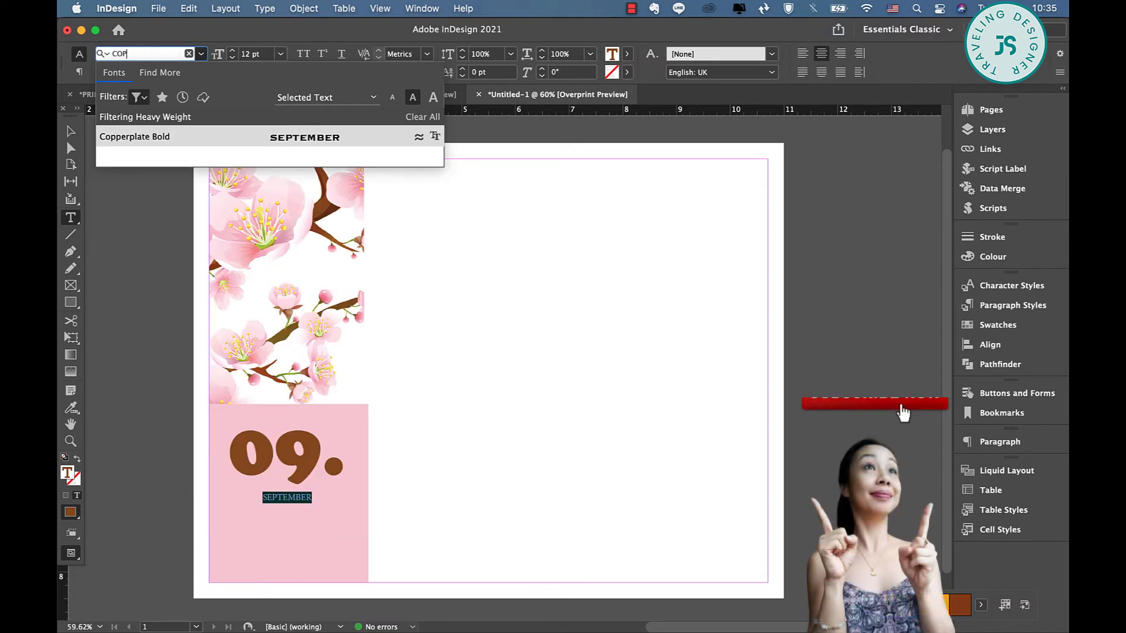
key("BackSpace")
key("BackSpace")
type("OP")
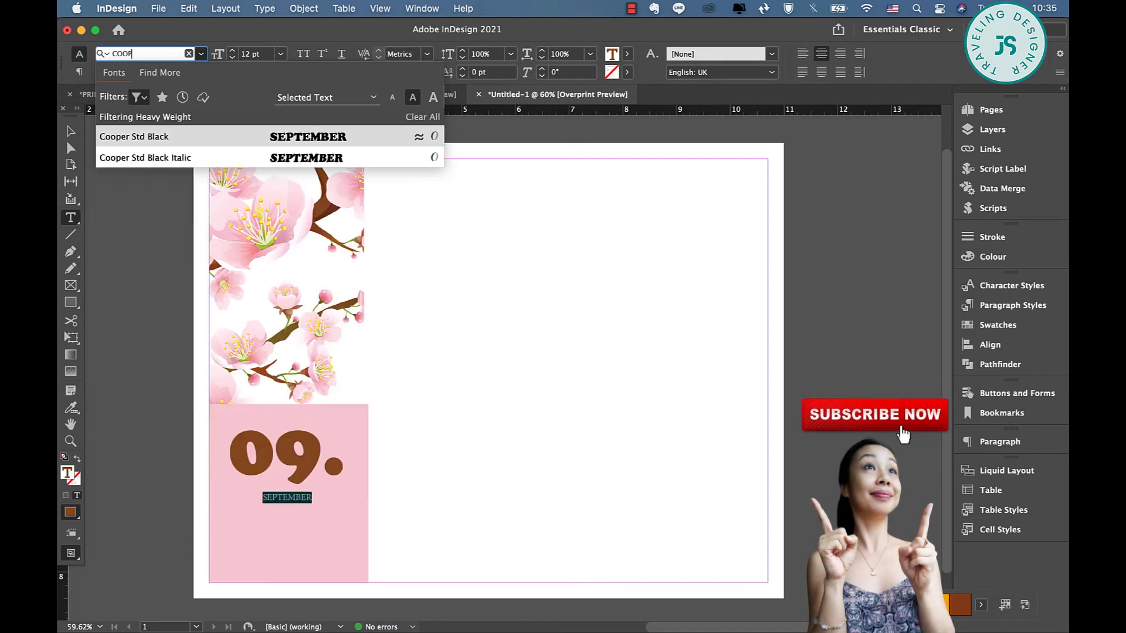
left_click(139, 137)
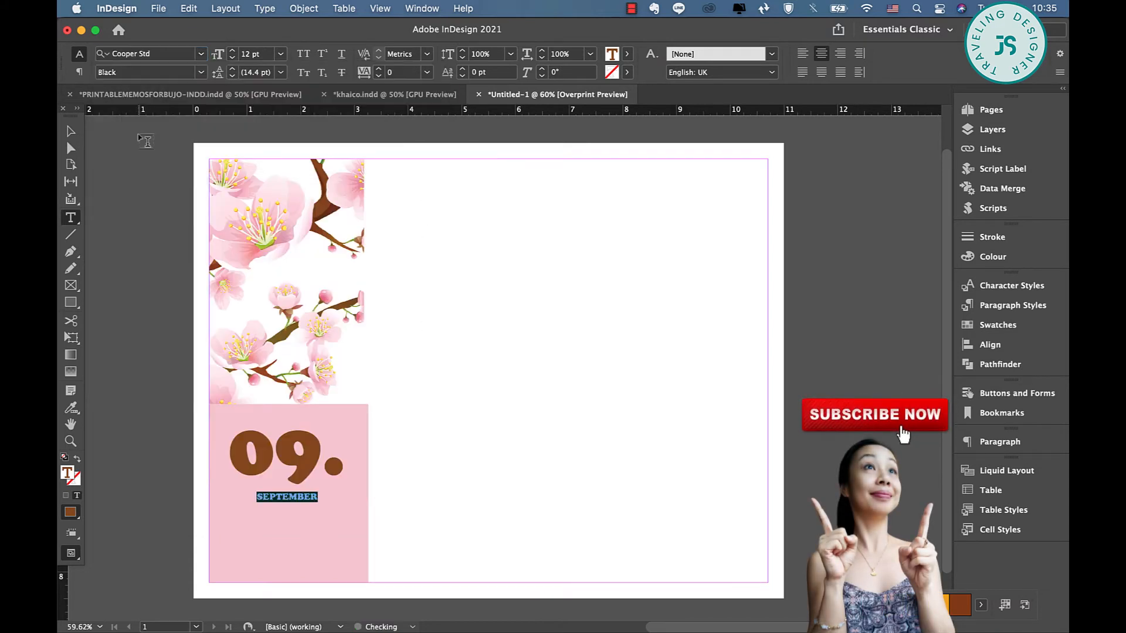
Set the tracking of the "SEPTEMBER" text to 60, fit its frame, and scale it to about 2.37 in wide beneath "09.".
left_click(378, 68)
left_click(378, 69)
left_click(378, 69)
left_click(378, 69)
key("Escape")
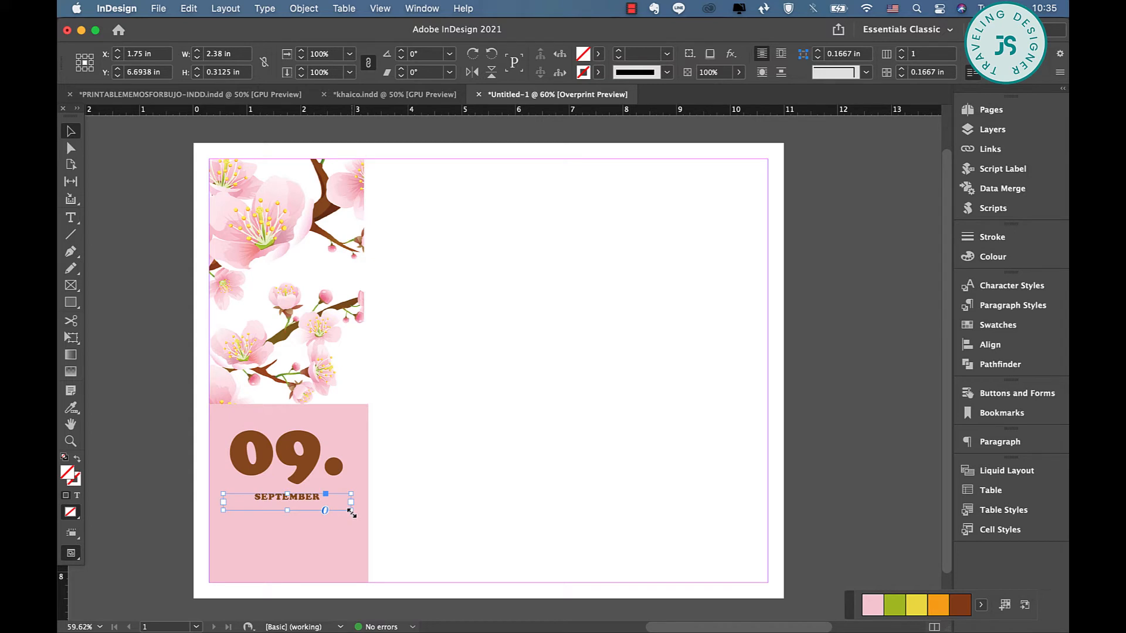
double_click(351, 513)
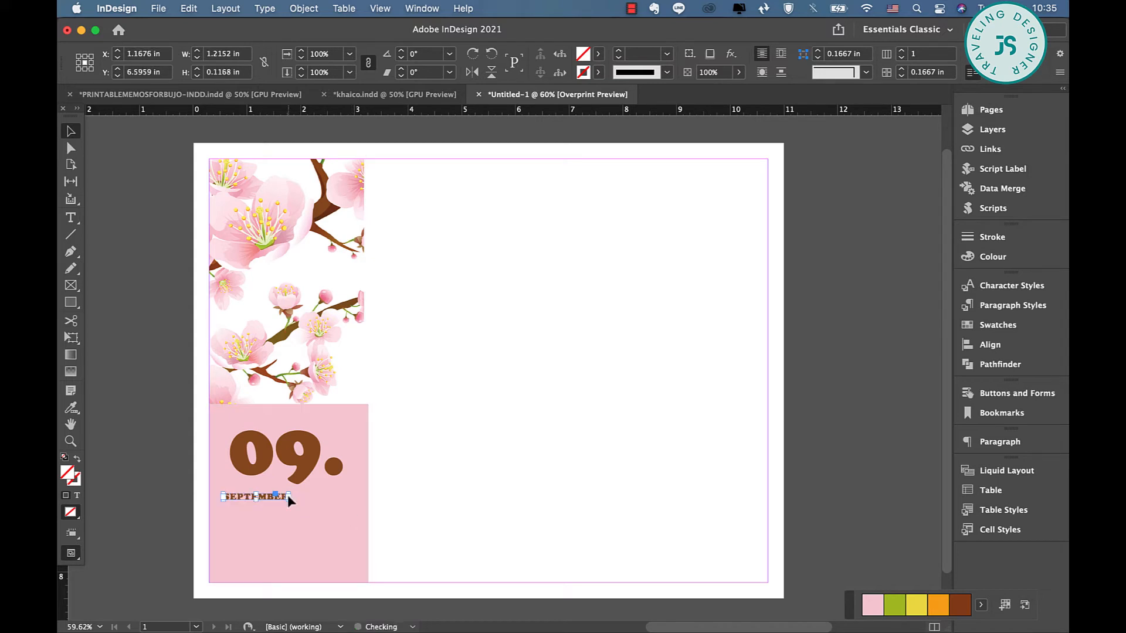
left_click_drag(289, 502, 313, 504)
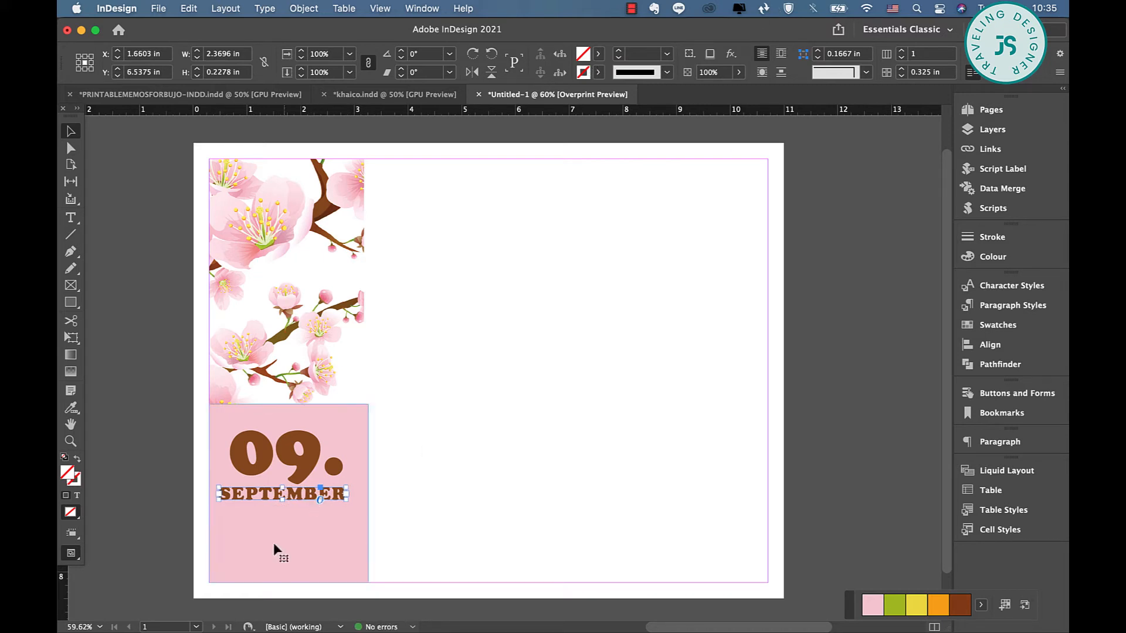
Lighten the brown "SEPTEMBER" text to a 59% tint.
double_click(301, 497)
key("super+a")
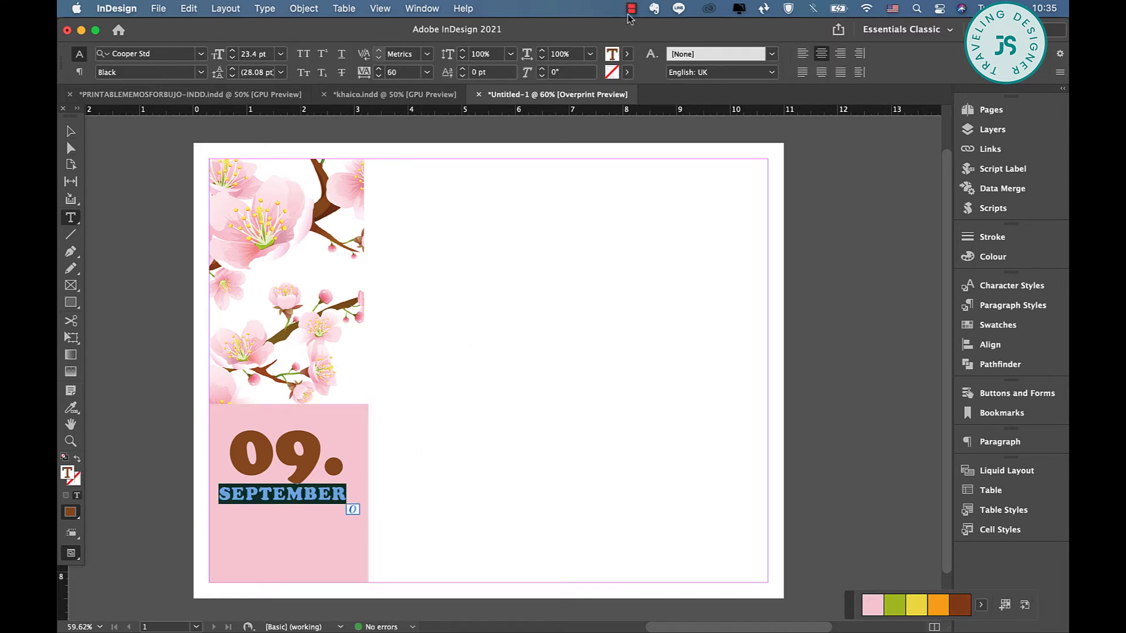
left_click(628, 55)
left_click(599, 76)
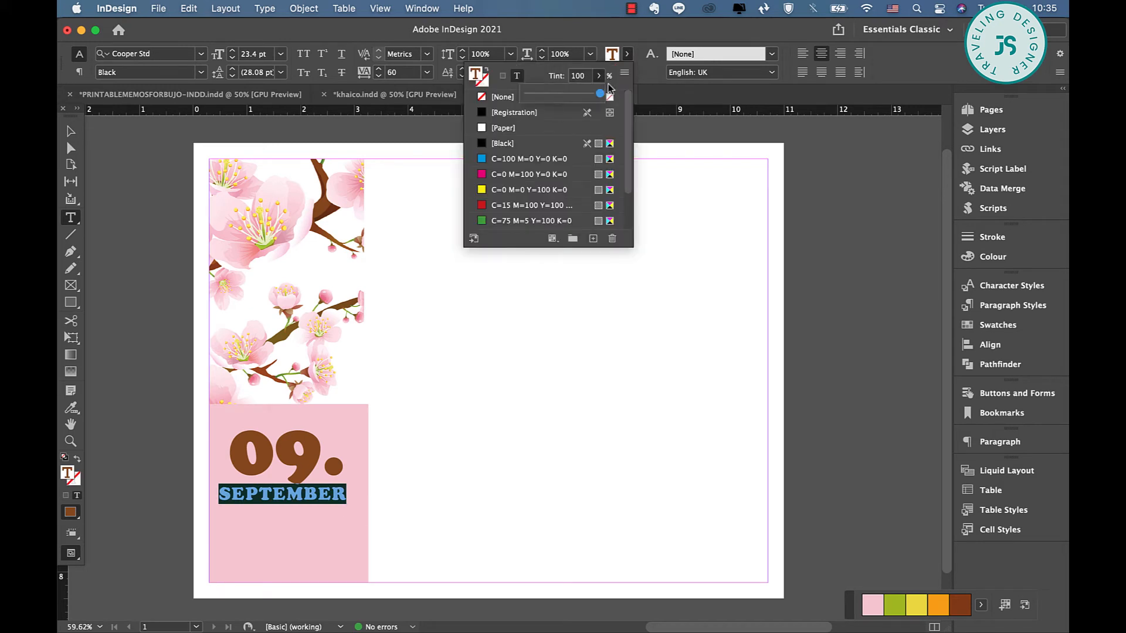
left_click_drag(599, 93, 574, 97)
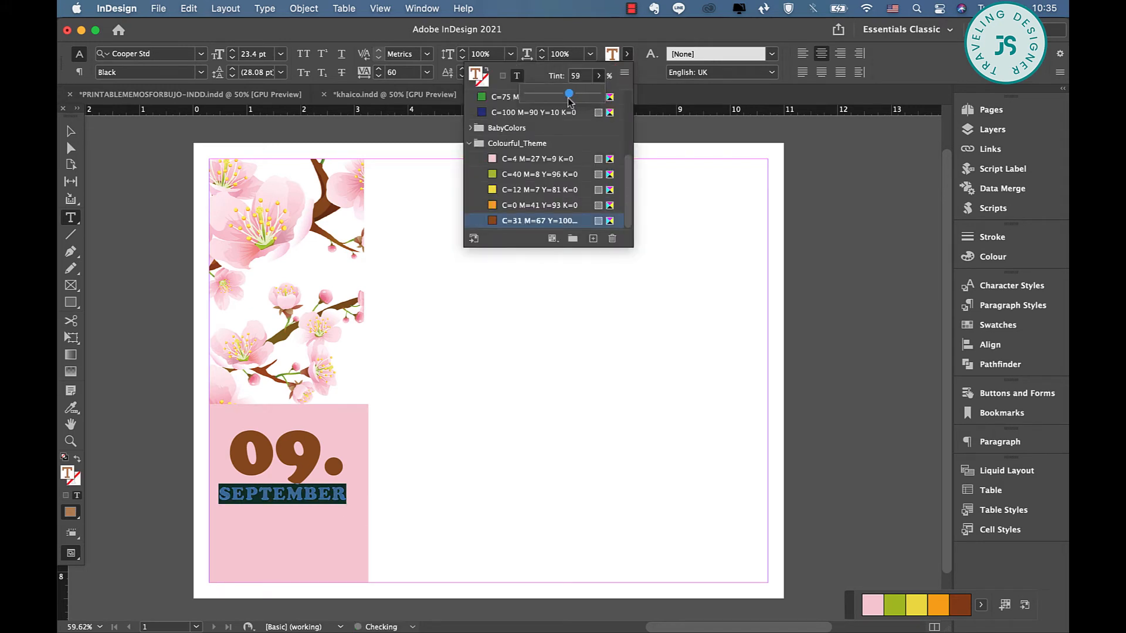
key("Escape")
key("Escape")
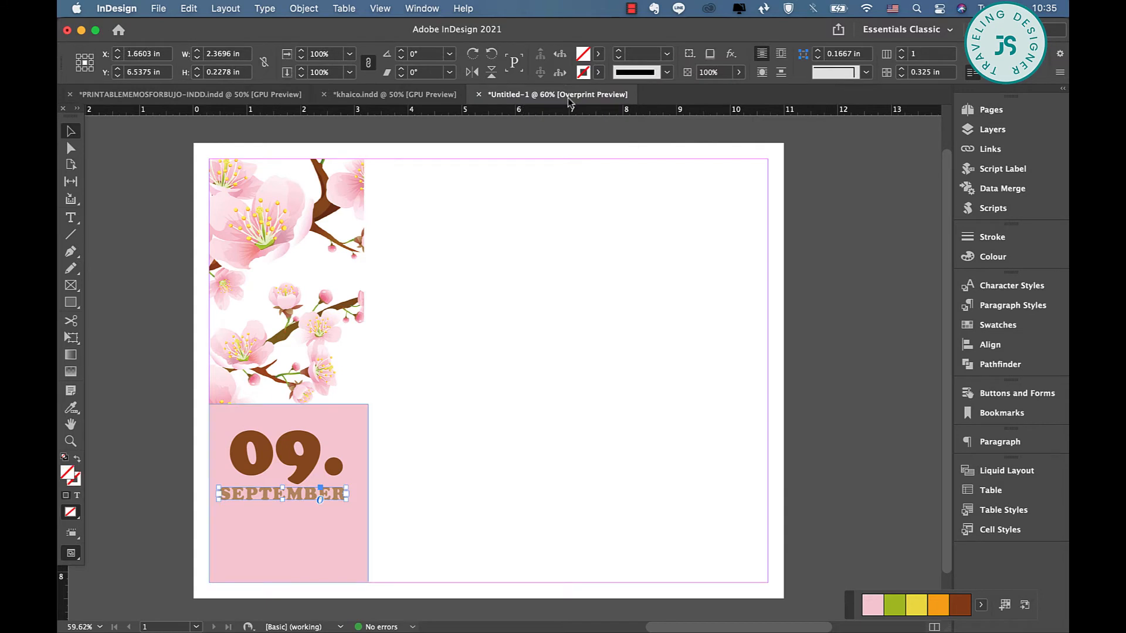
Duplicate the "SEPTEMBER" text near the lower edge of the pink panel and change the copy to "2021".
left_click_drag(311, 506, 315, 564)
double_click(316, 561)
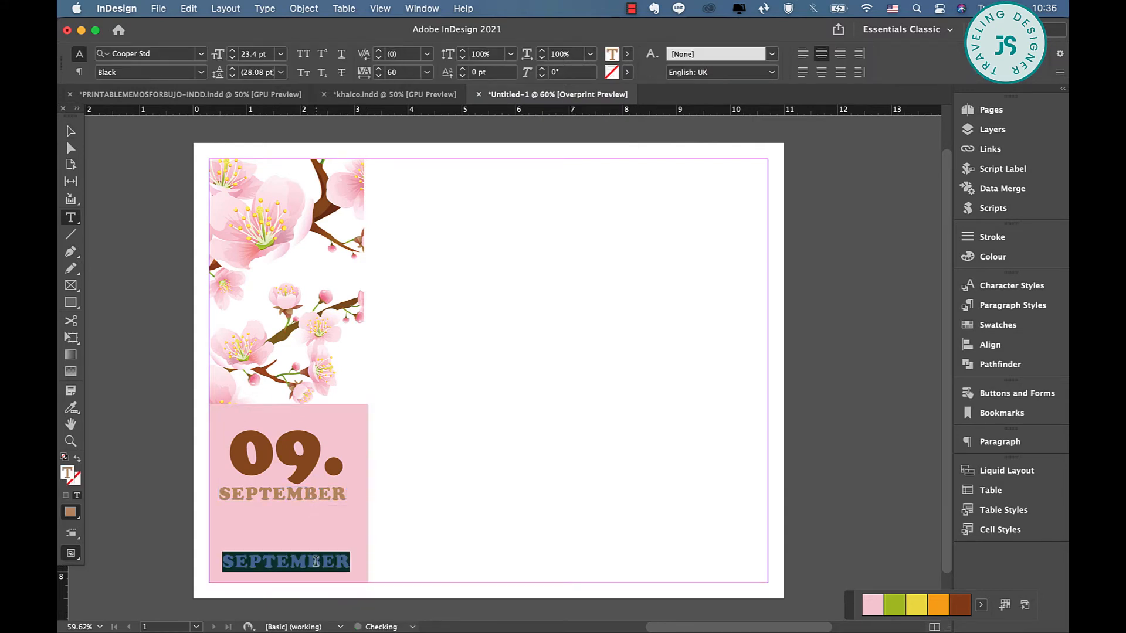
type("2021")
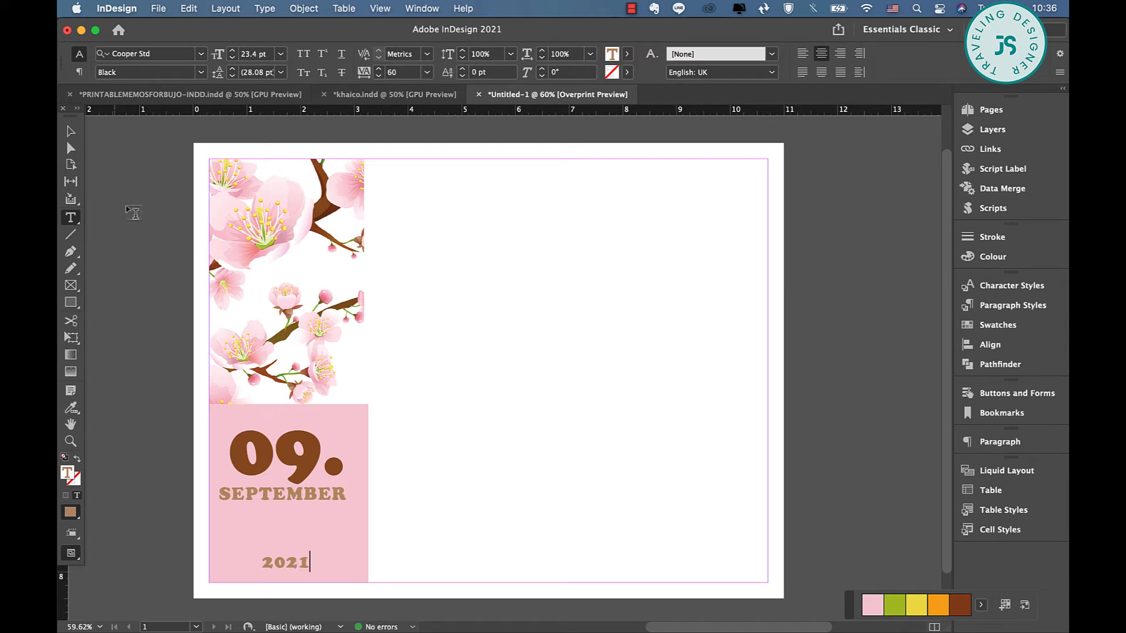
left_click(71, 131)
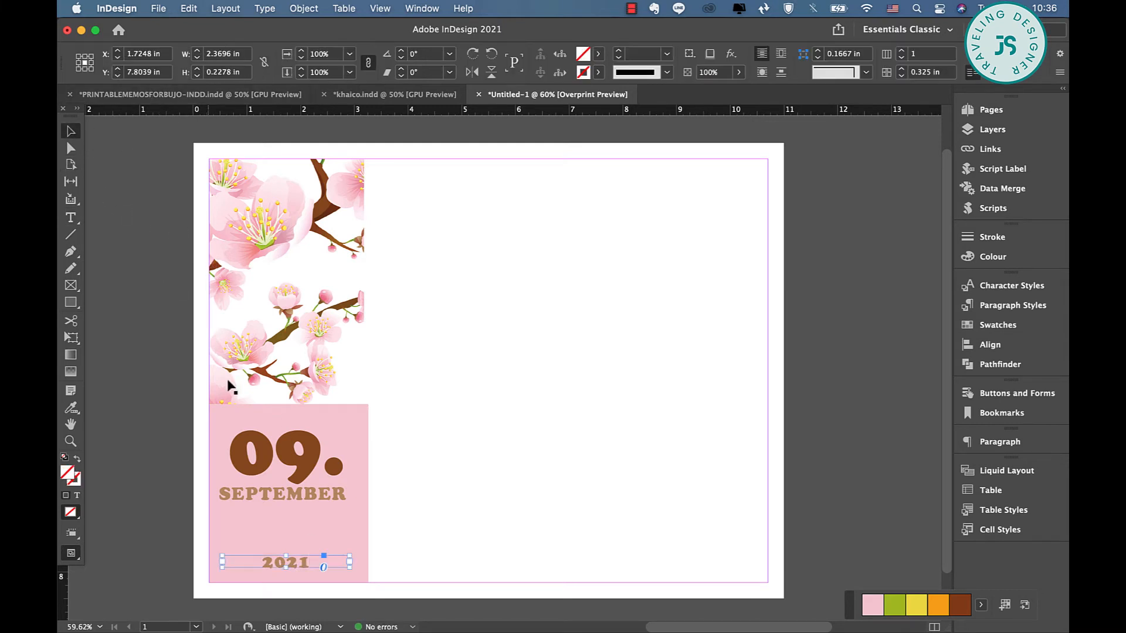
Nudge the "2021" text down to a Y position of about 7.86 in and deselect it.
key("Down")
key("Down")
key("Down")
key("Down")
key("Down")
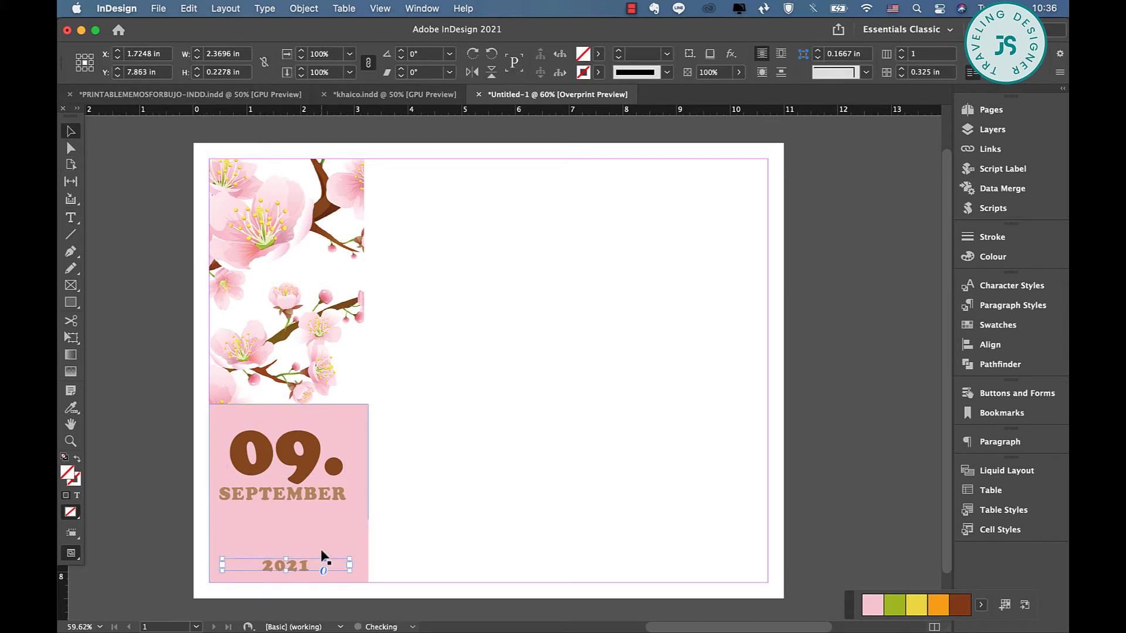
left_click(481, 504)
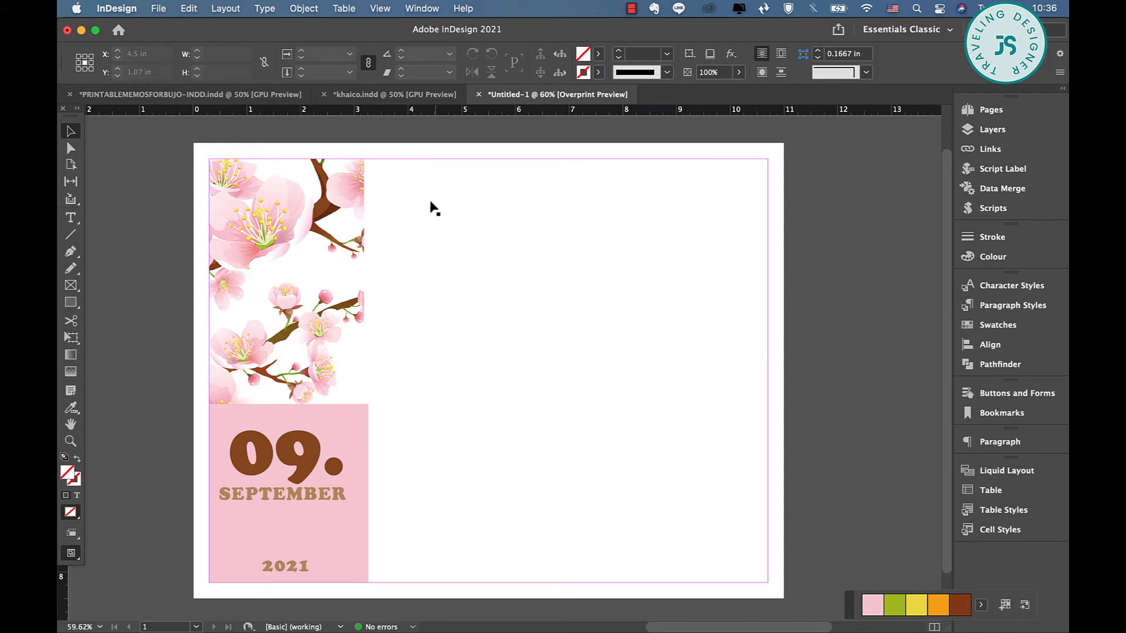
Draw a rectangle about 7.1 in wide and 1.11 in tall along the top margin, starting at the sakura image's right edge.
left_click(71, 303)
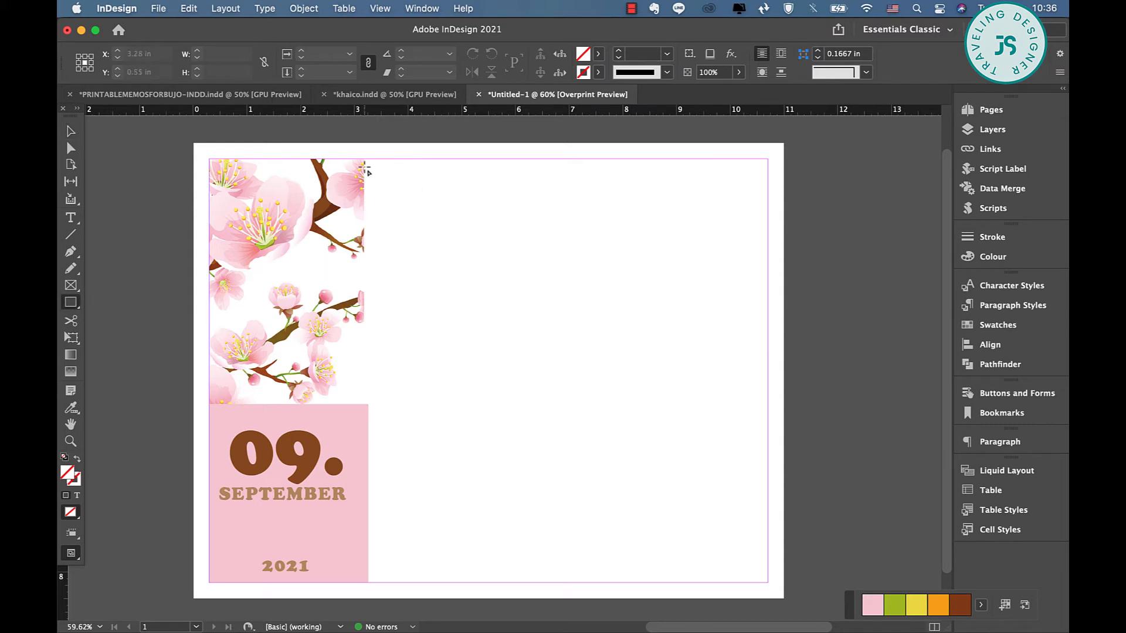
left_click_drag(363, 159, 745, 218)
left_click(77, 134)
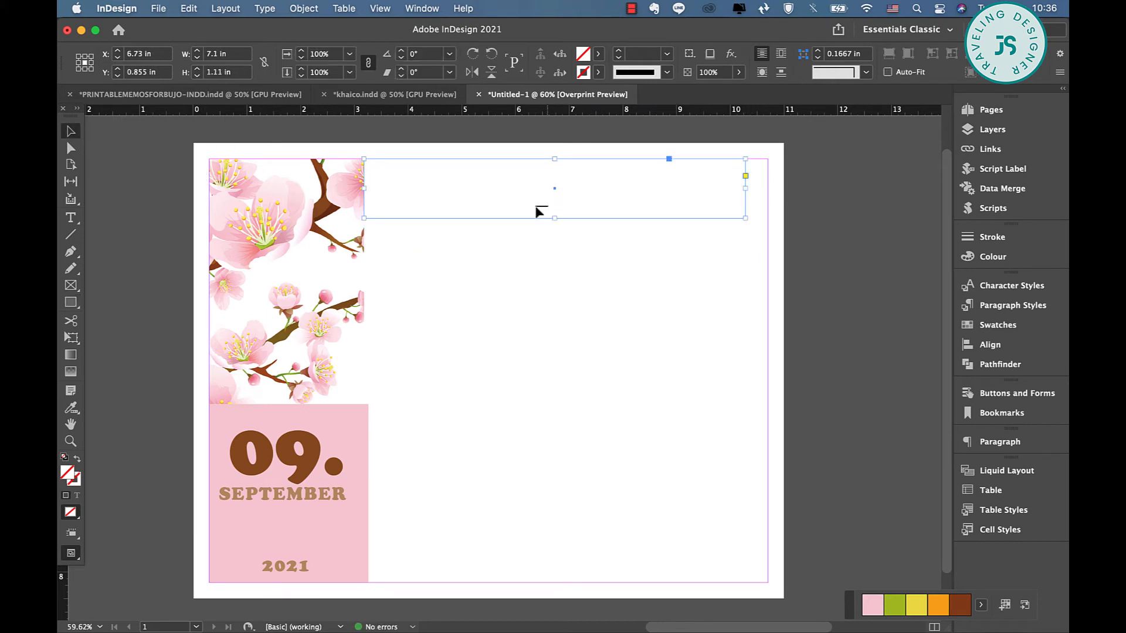
Fill the new rectangle with the Colourful_Theme pink swatch C=4 M=27 Y=9 K=0.
left_click_drag(547, 207, 555, 218)
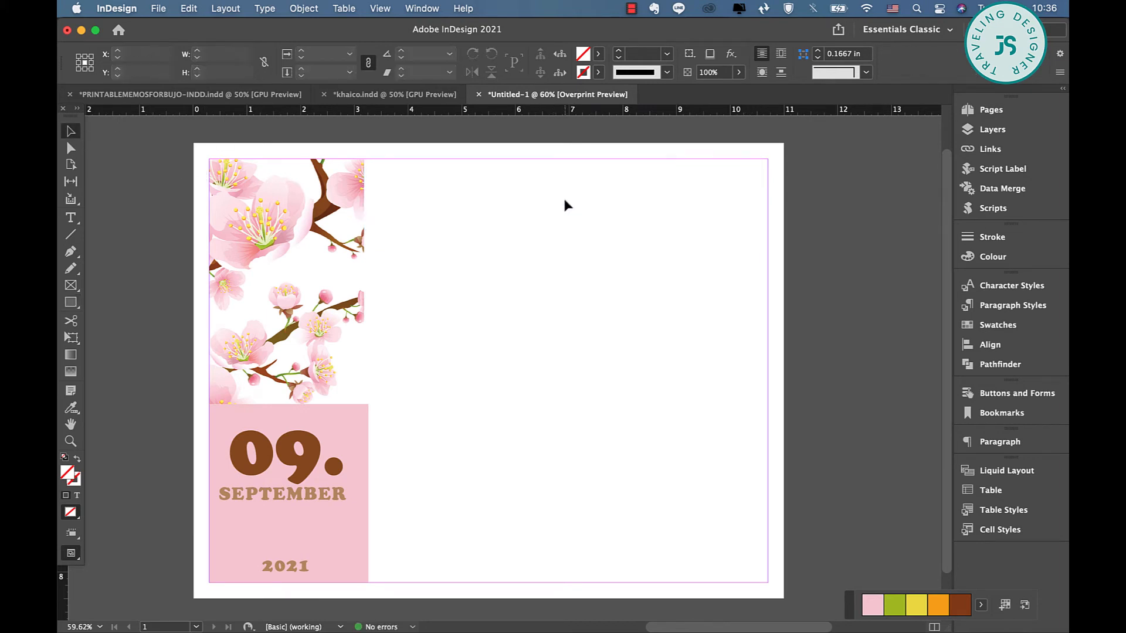
left_click(516, 159)
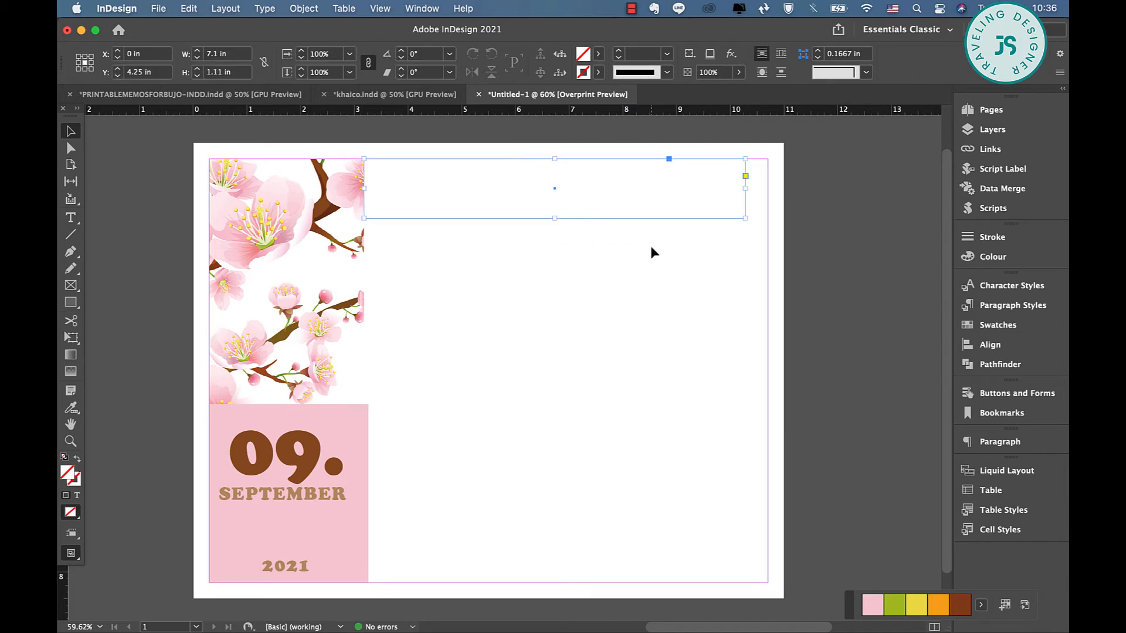
left_click(598, 54)
scroll(533, 198, "down", 3)
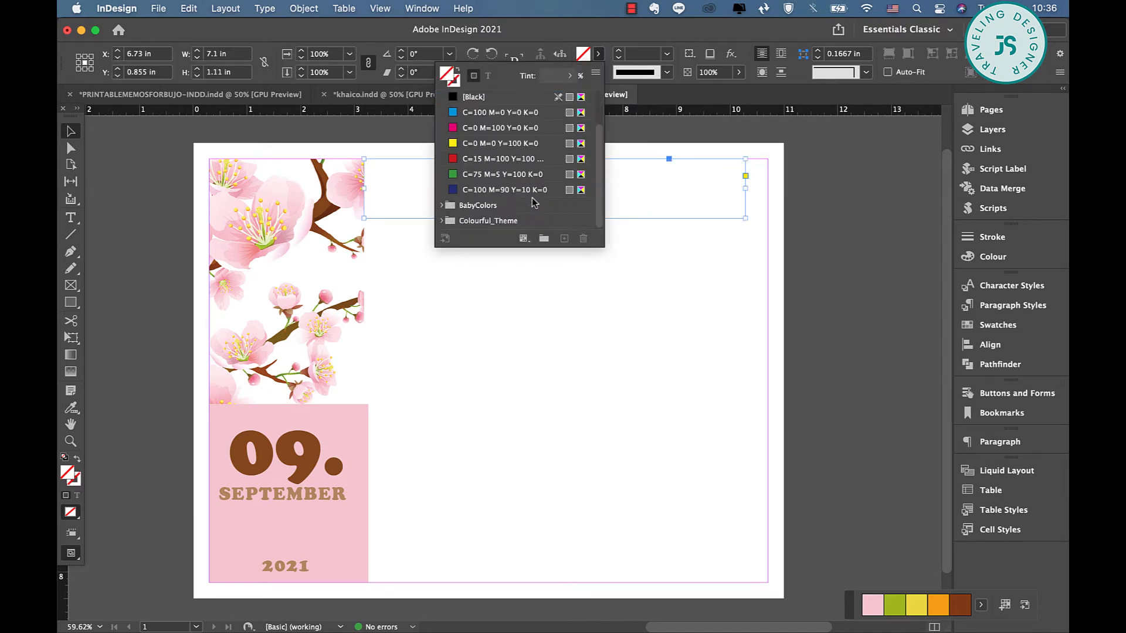
left_click(440, 221)
left_click(496, 160)
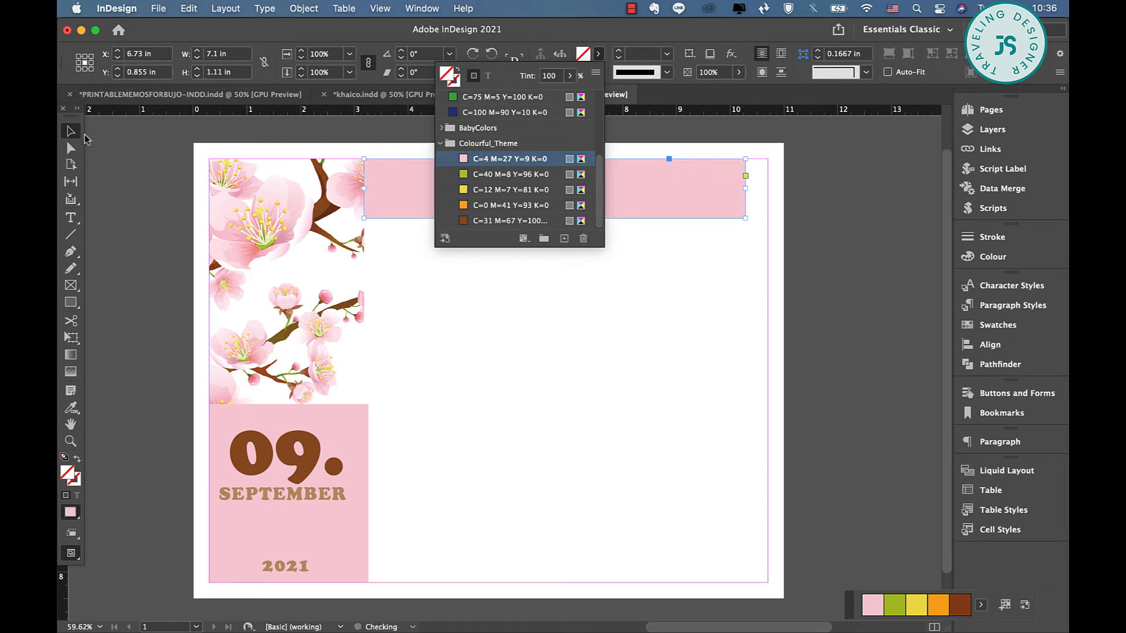
Shift the pink rectangle about 0.2 in right and round its upper-right and lower-left corners.
left_click_drag(410, 206, 422, 211)
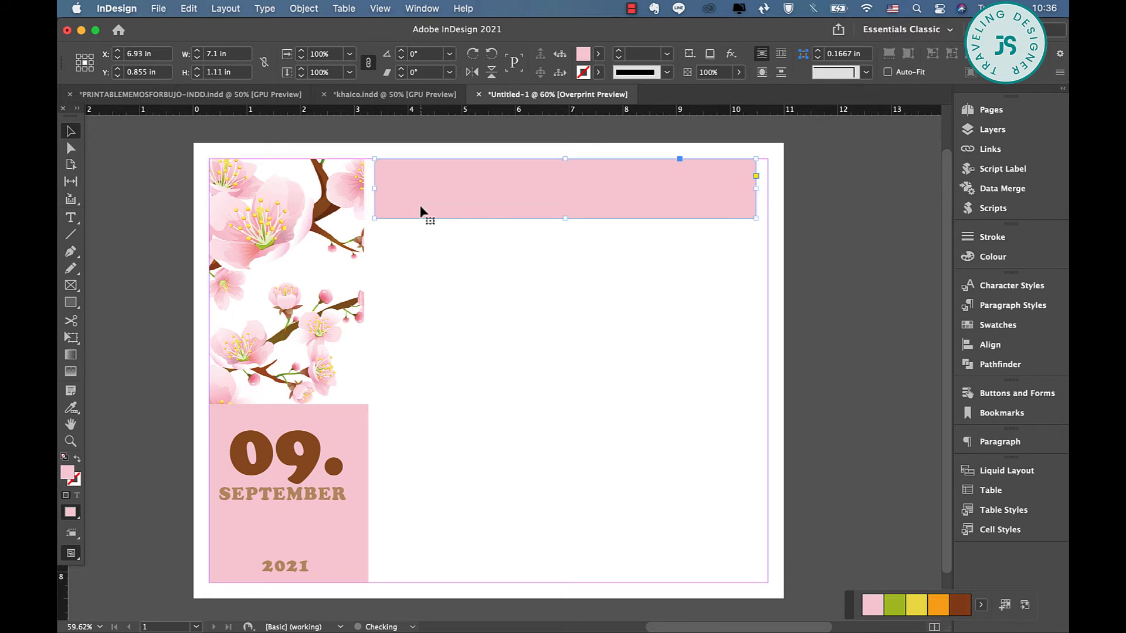
left_click(756, 176)
left_click_drag(756, 159, 734, 159)
left_click_drag(375, 219, 406, 221)
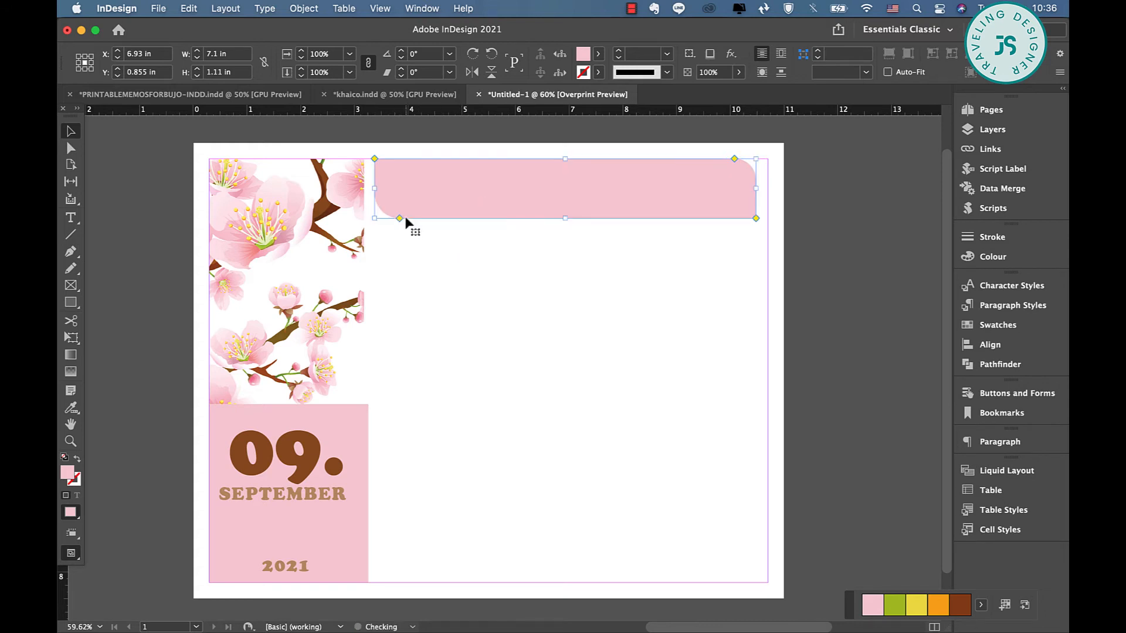
left_click(614, 314)
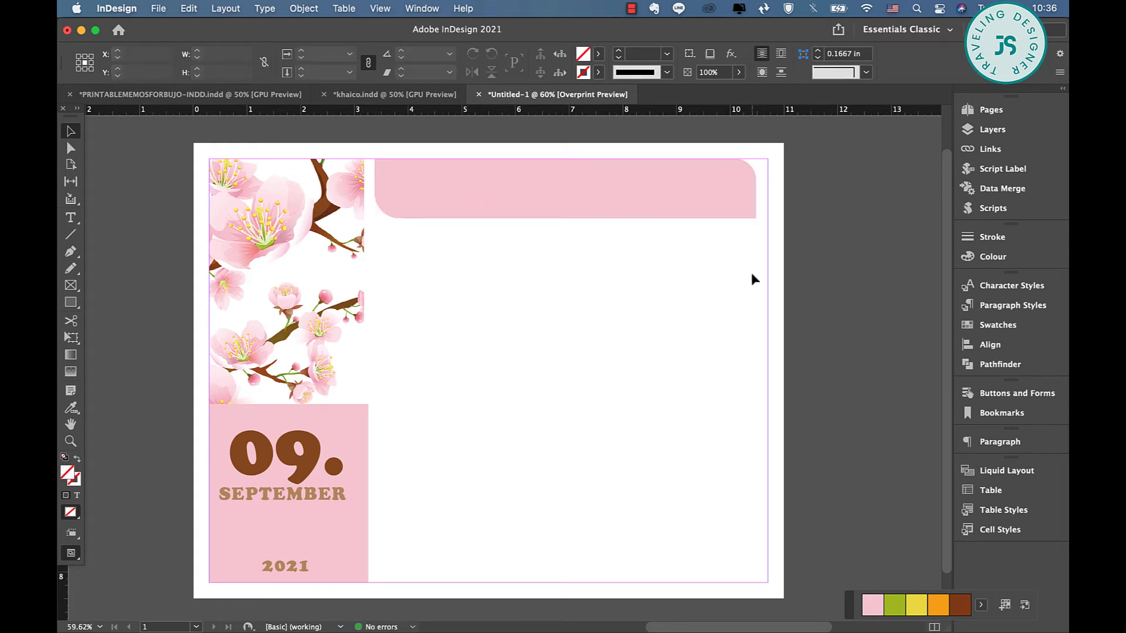
Draw a text frame below the pink banner reaching the right margin and run the calendarWizard.js script.
key("t")
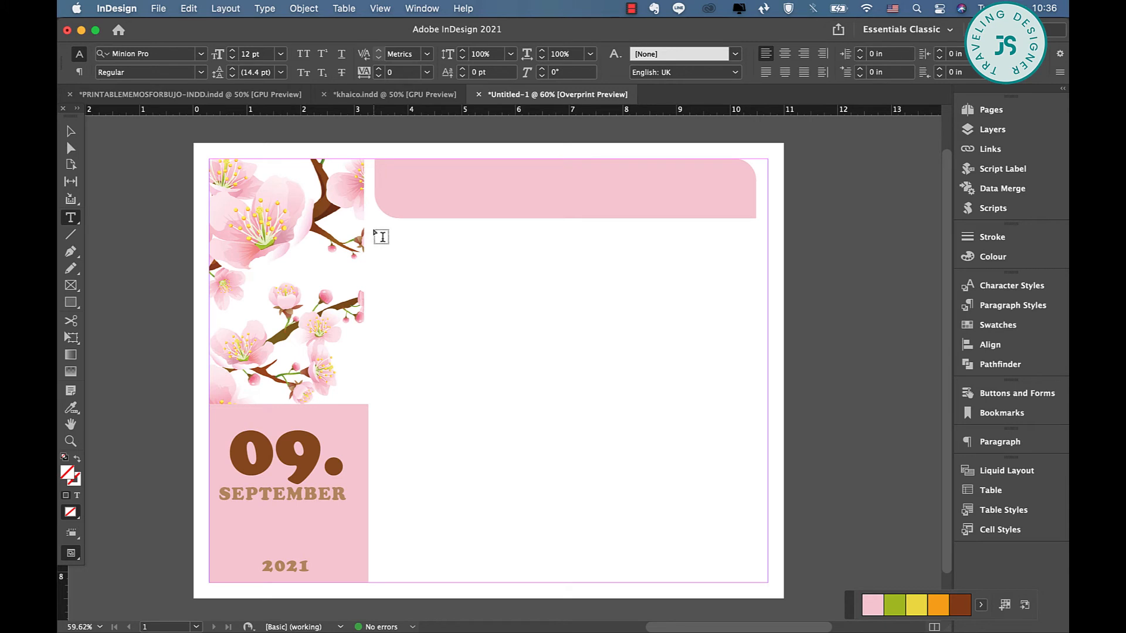
left_click_drag(375, 230, 769, 496)
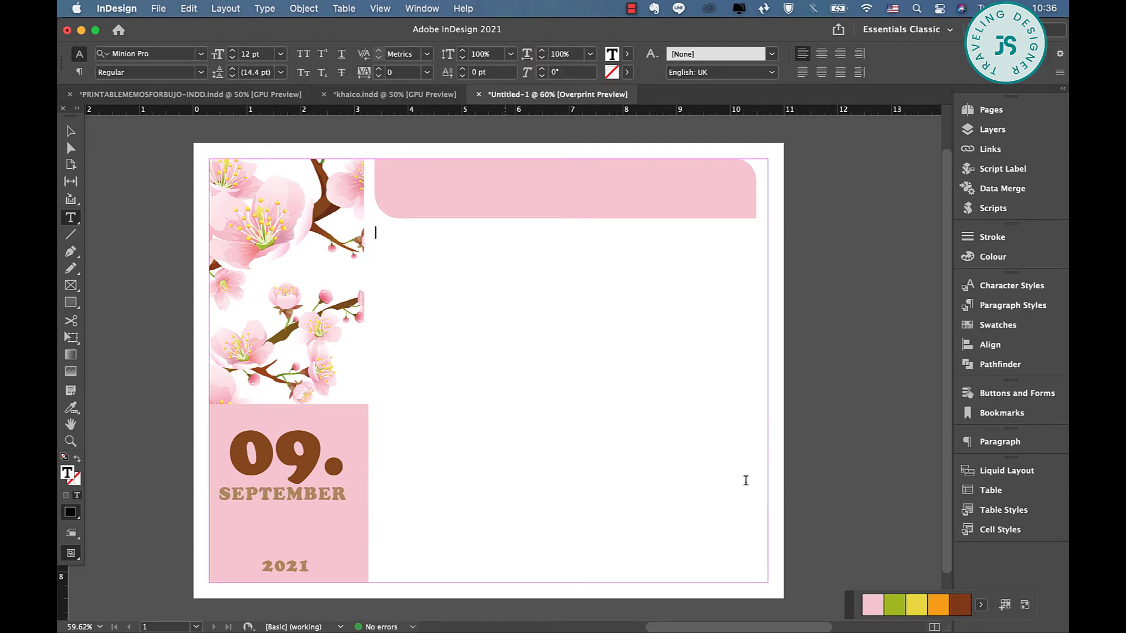
left_click(992, 208)
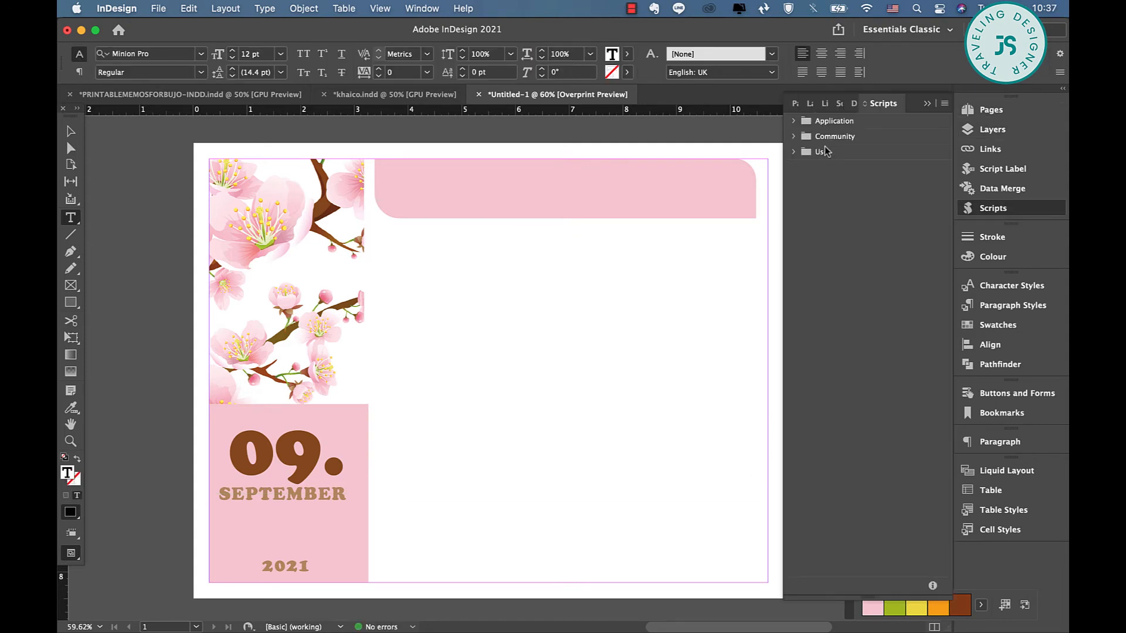
left_click(793, 122)
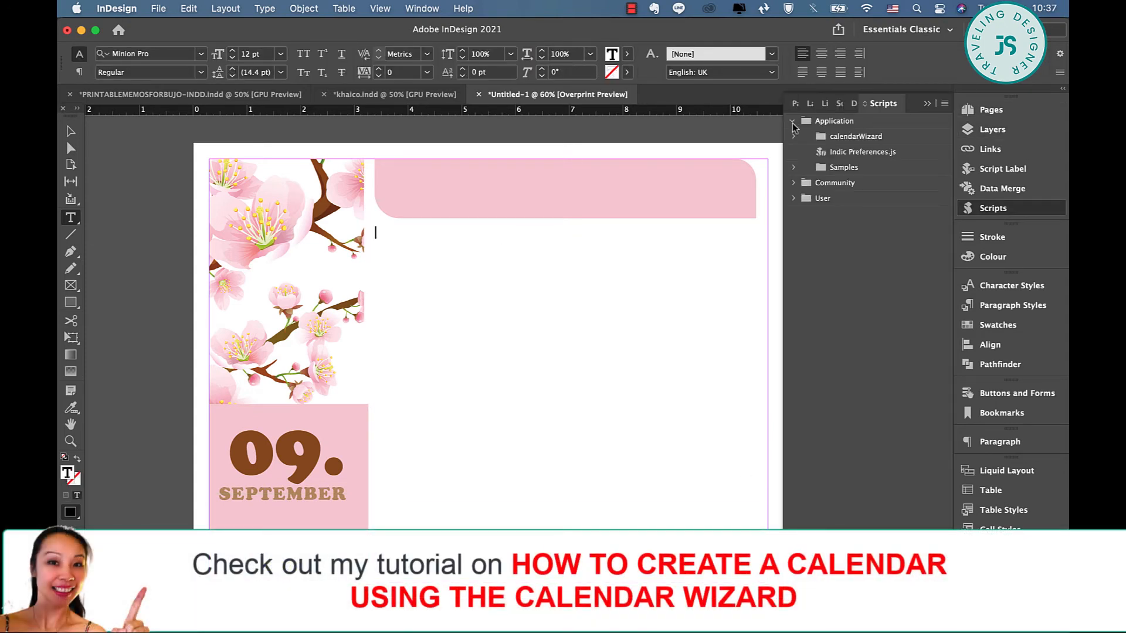
left_click(835, 141)
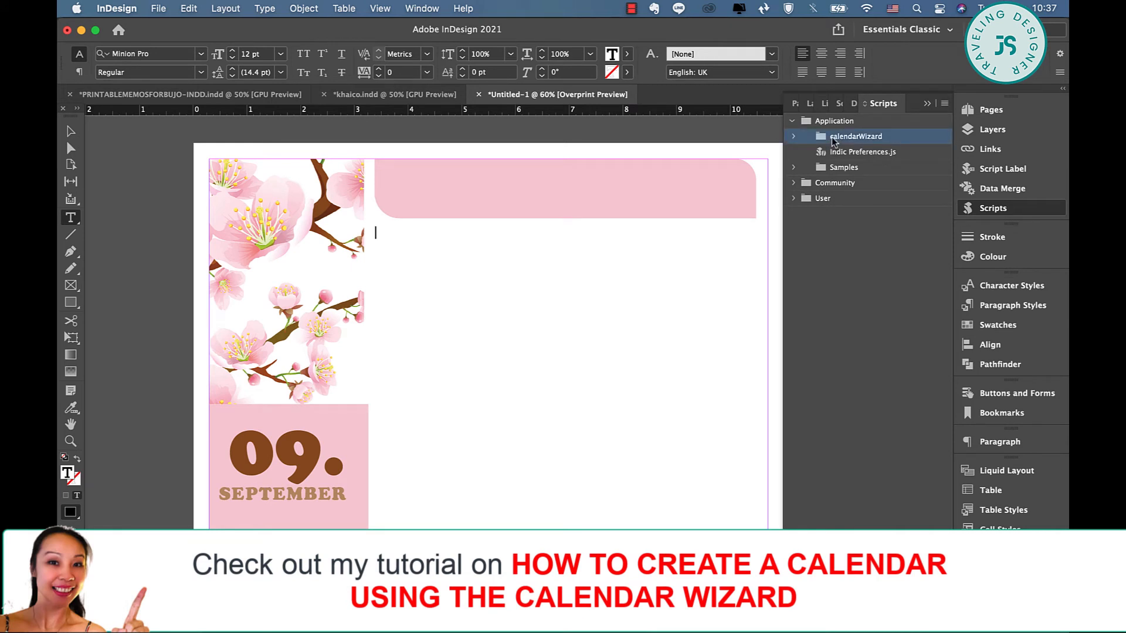
left_click(793, 137)
double_click(835, 161)
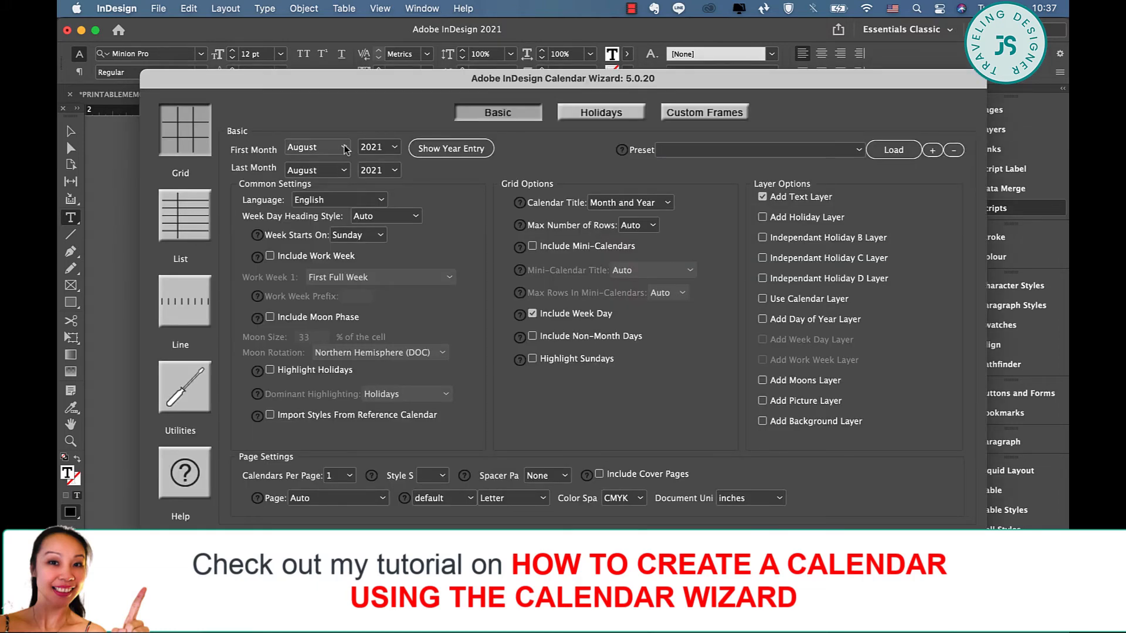
Set both the first and last month of the calendar to September.
left_click(346, 150)
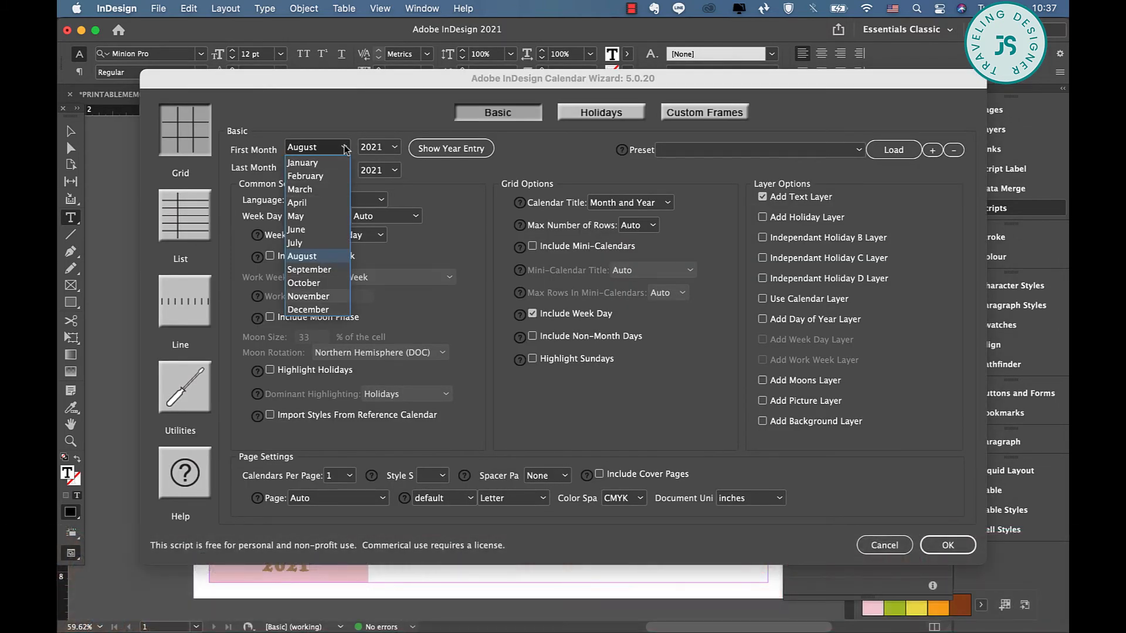
left_click(324, 274)
left_click(339, 170)
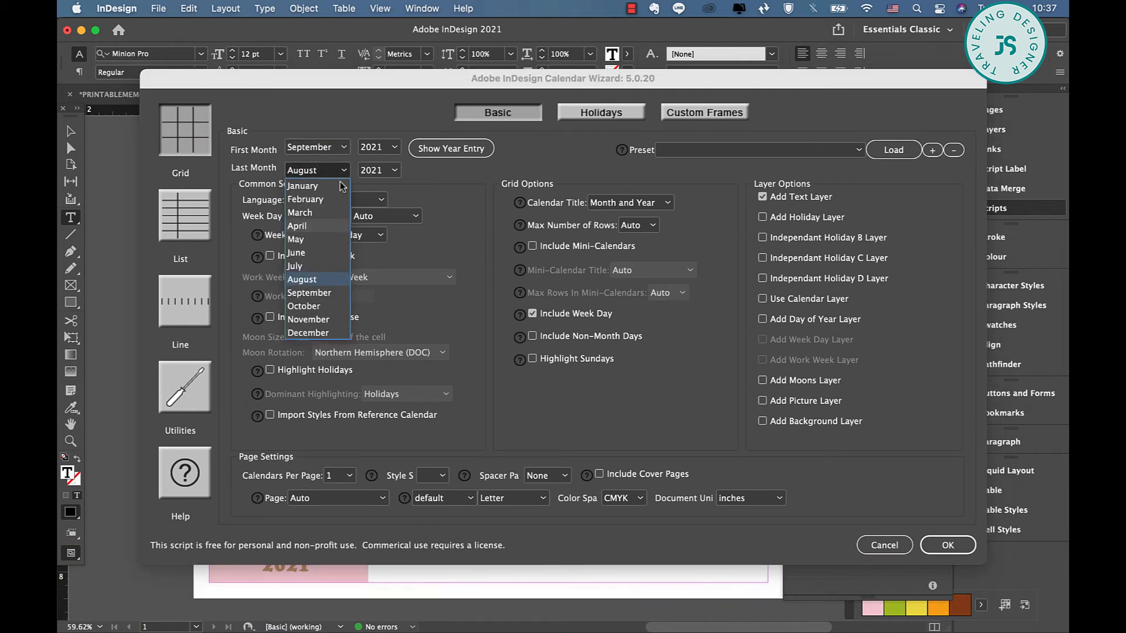
left_click(309, 293)
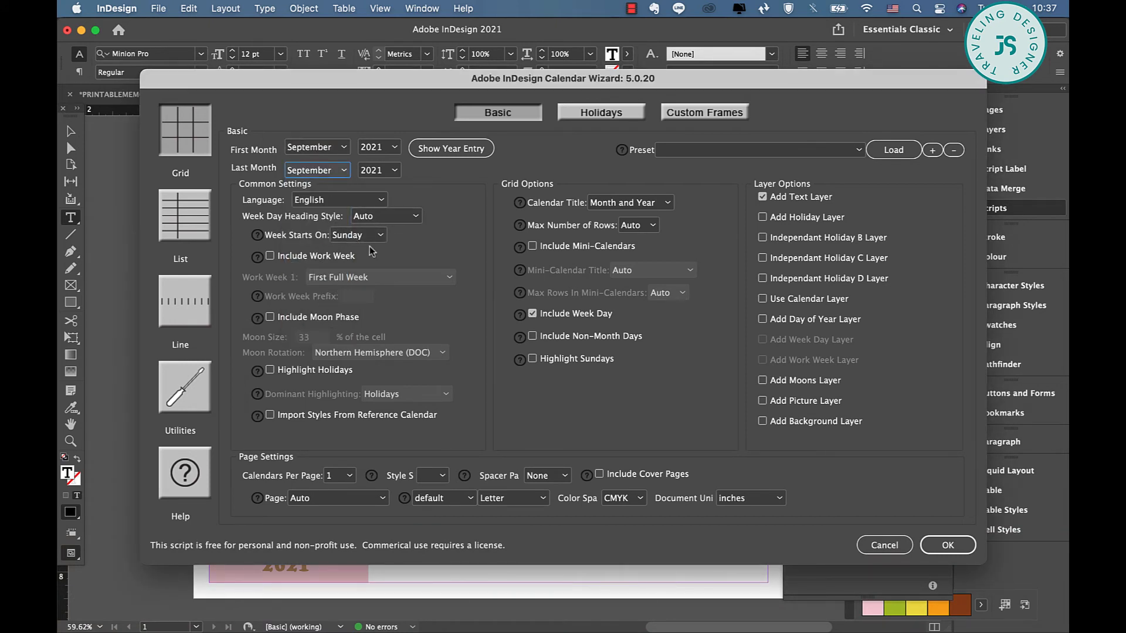
Generate the calendar in the current text frame with the calendar title excluded and the text layer turned off.
left_click(337, 497)
left_click(335, 527)
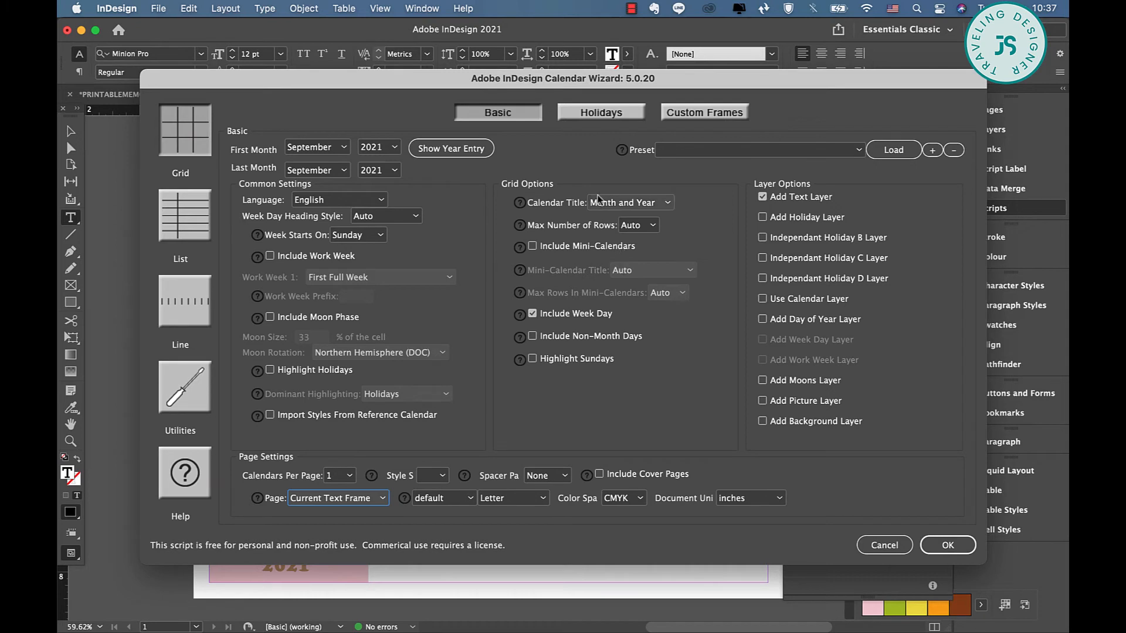
left_click(640, 207)
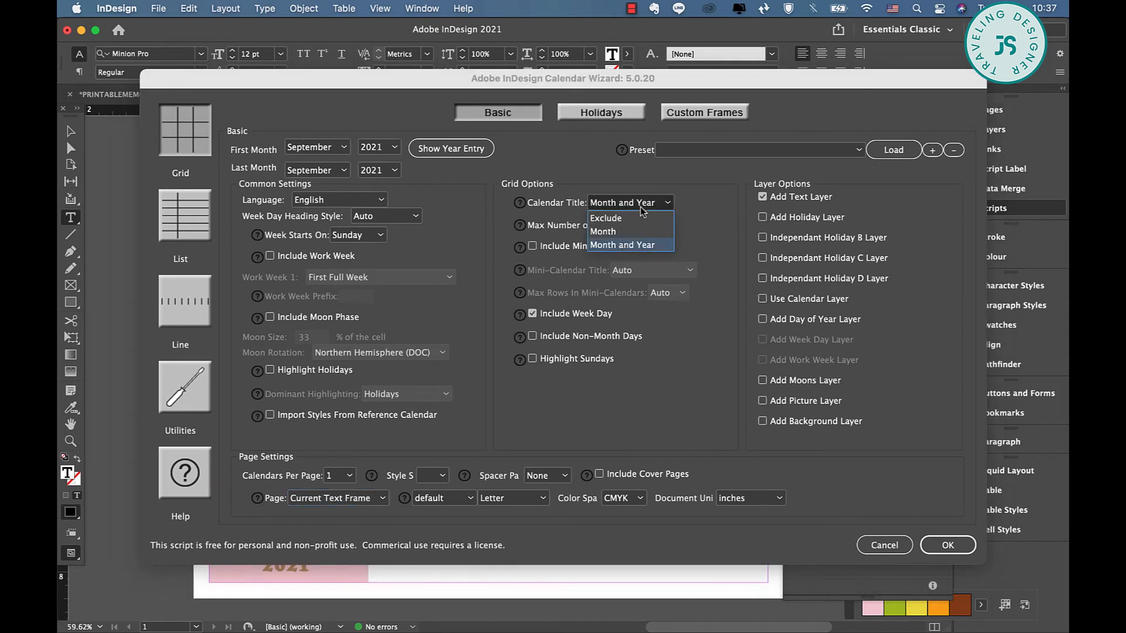
left_click(635, 215)
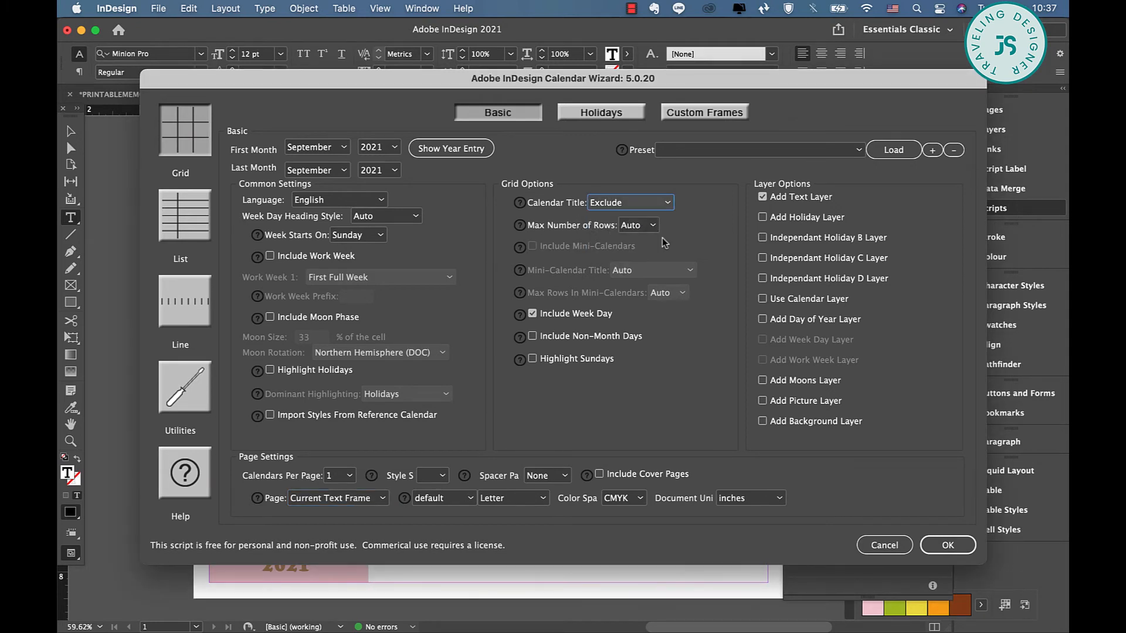
left_click(763, 197)
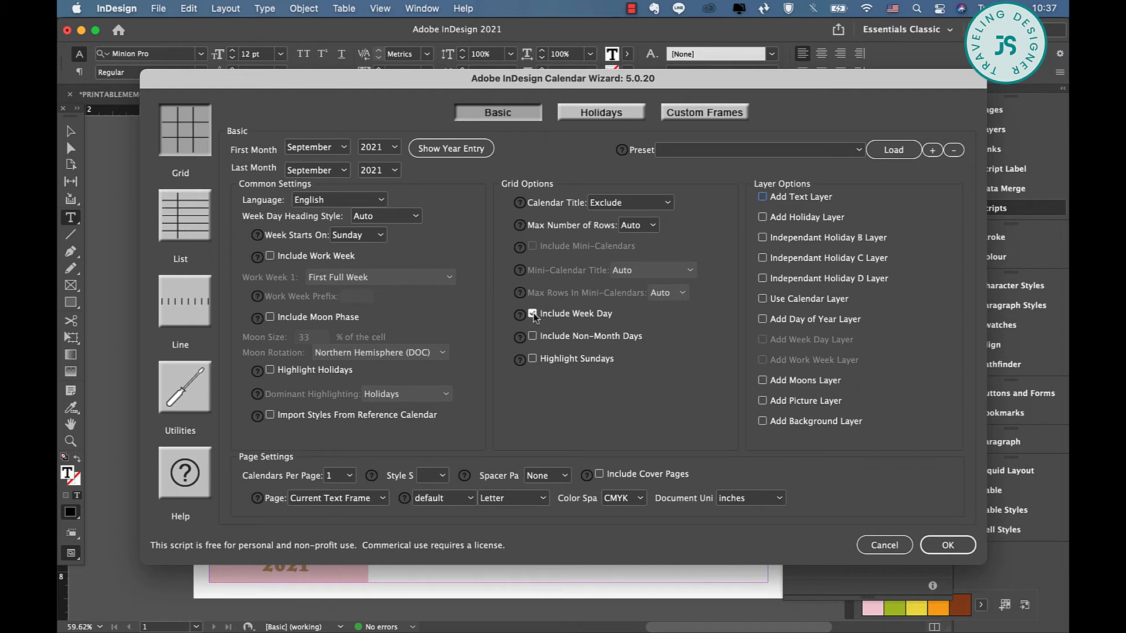
left_click(527, 358)
left_click(948, 544)
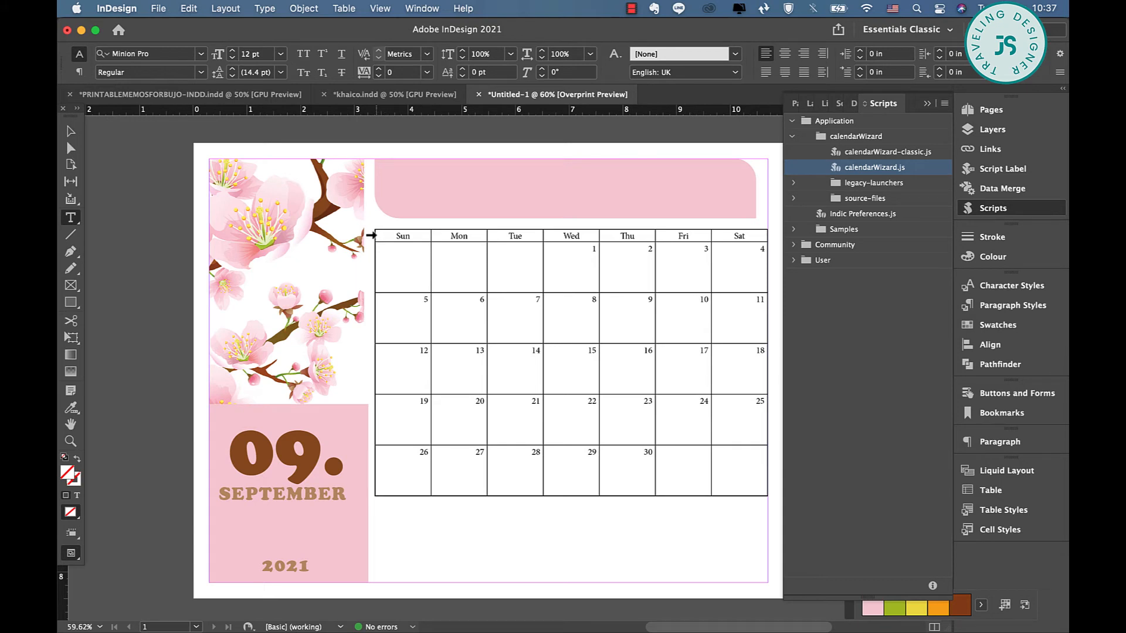
Set the text in all rows of the calendar table to Cooper Std Black.
left_click(371, 235)
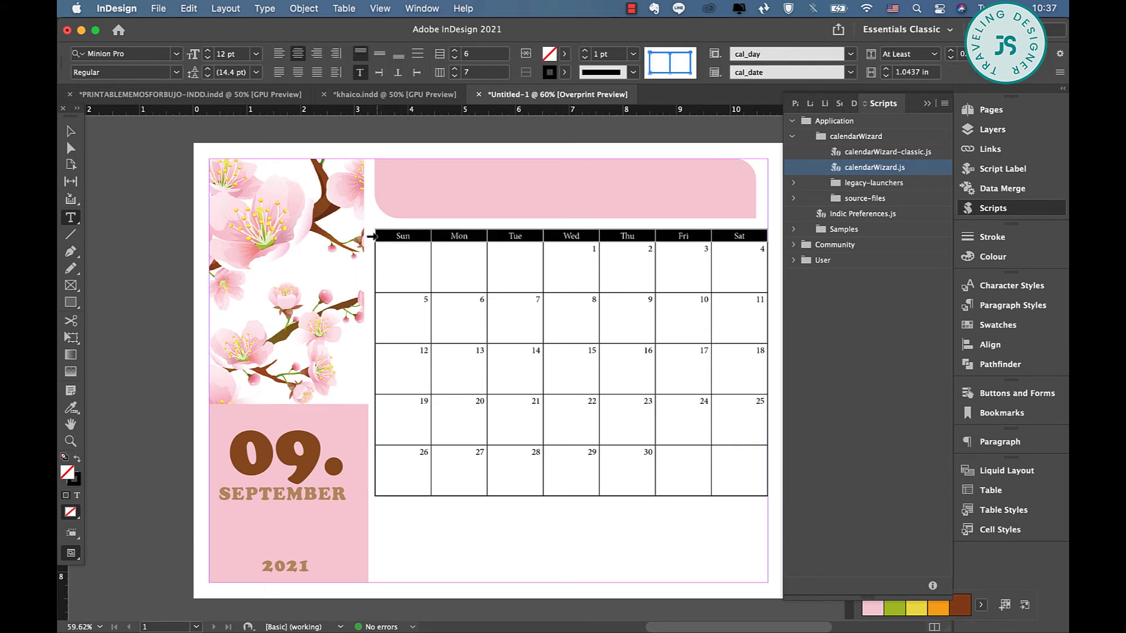
left_click_drag(371, 235, 400, 486)
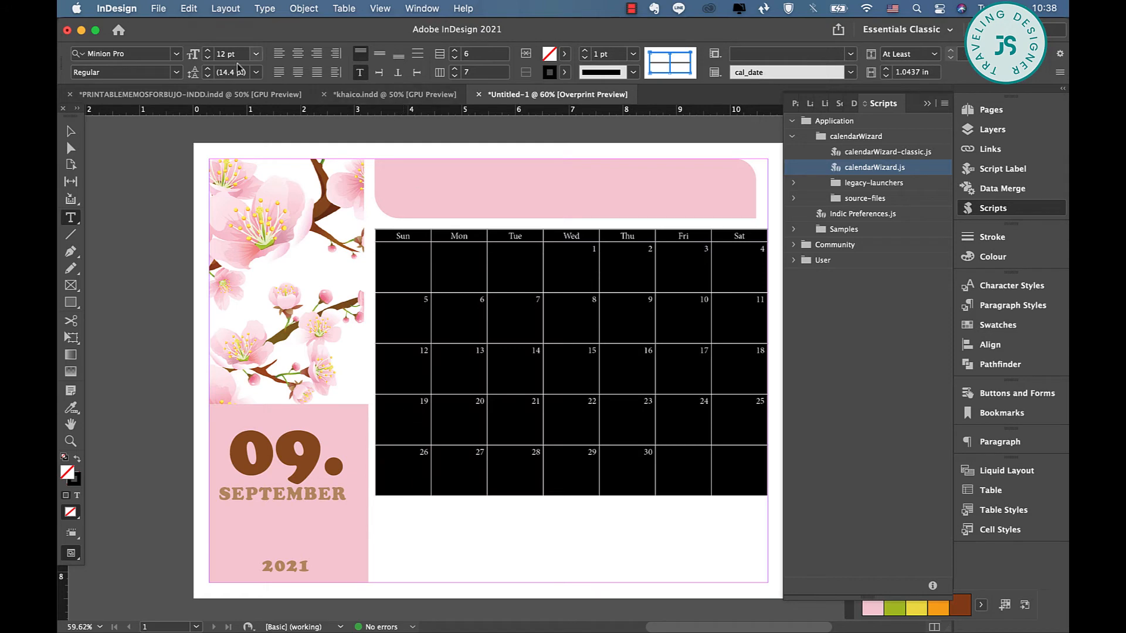
left_click(156, 55)
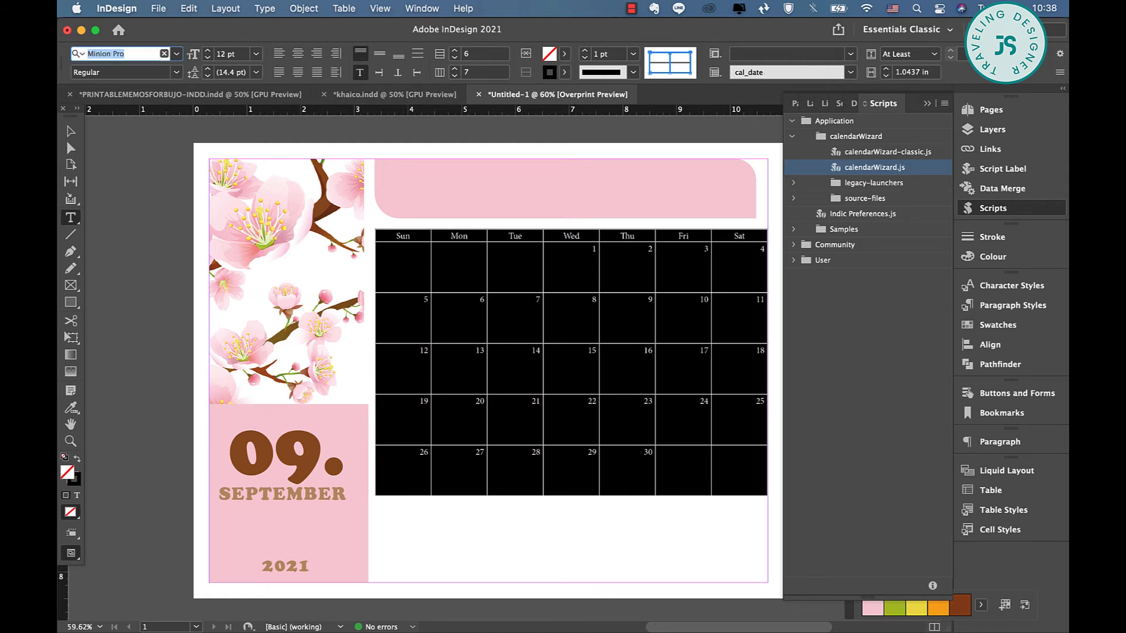
type("COOPER")
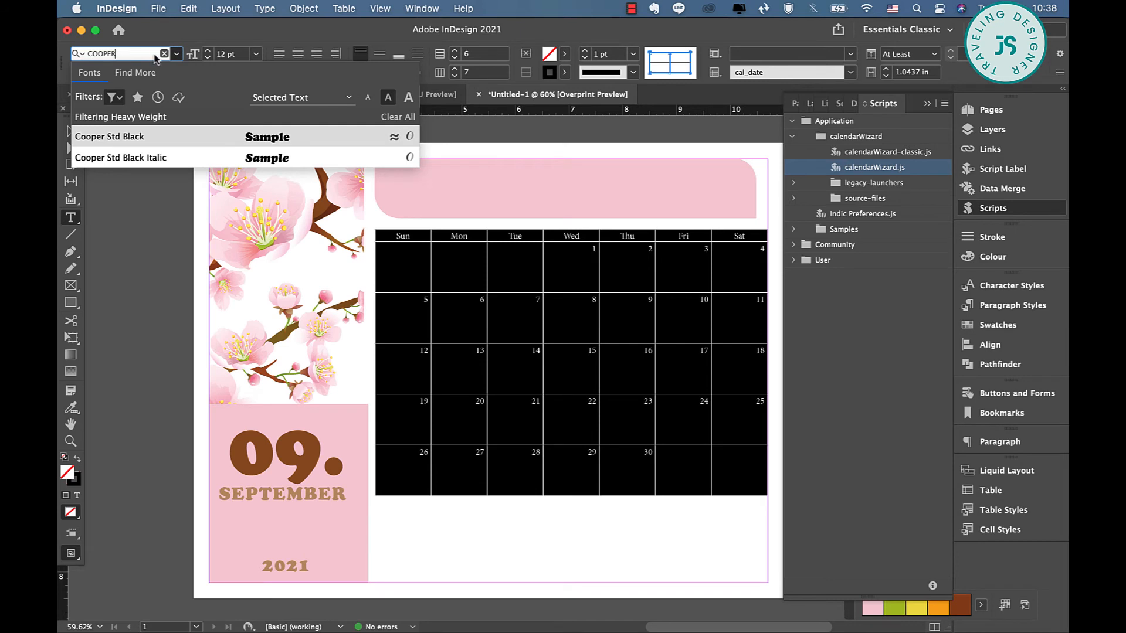
key("Return")
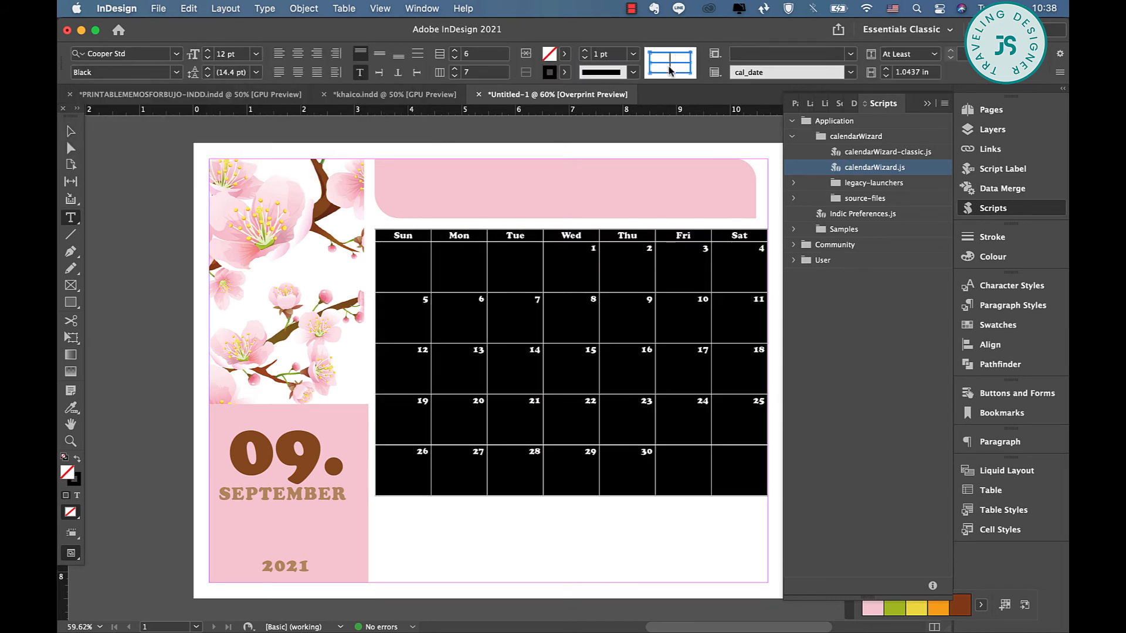
Give all calendar grid lines a 0.5 pt stroke in the brown swatch from the Colourful_Theme group.
left_click(633, 53)
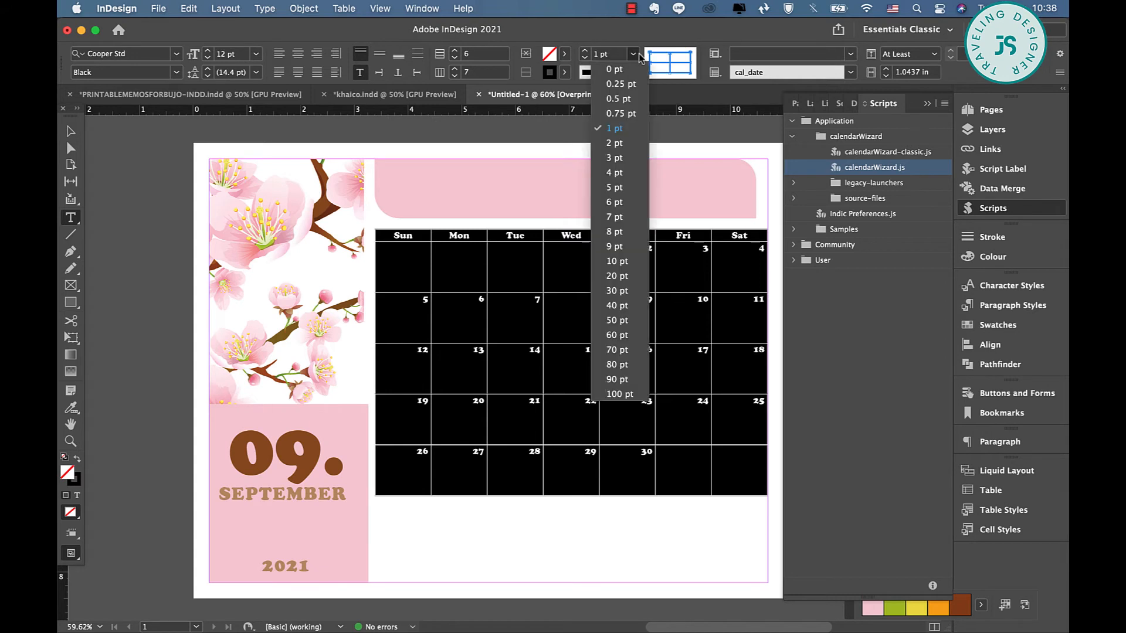
left_click(619, 99)
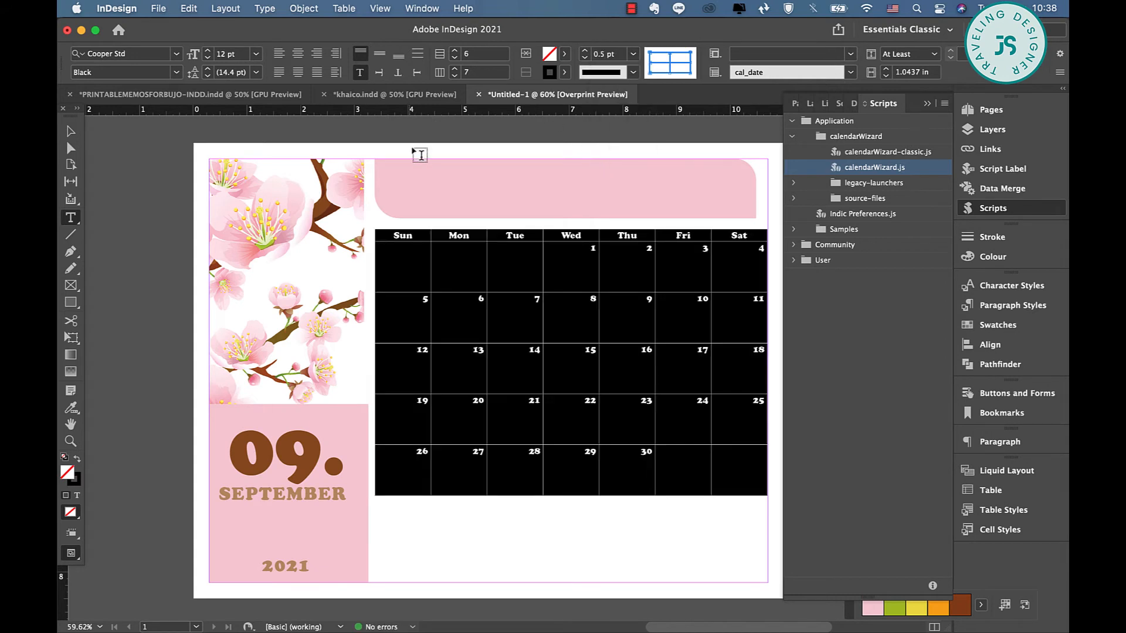
left_click(564, 72)
left_click(565, 75)
left_click(565, 73)
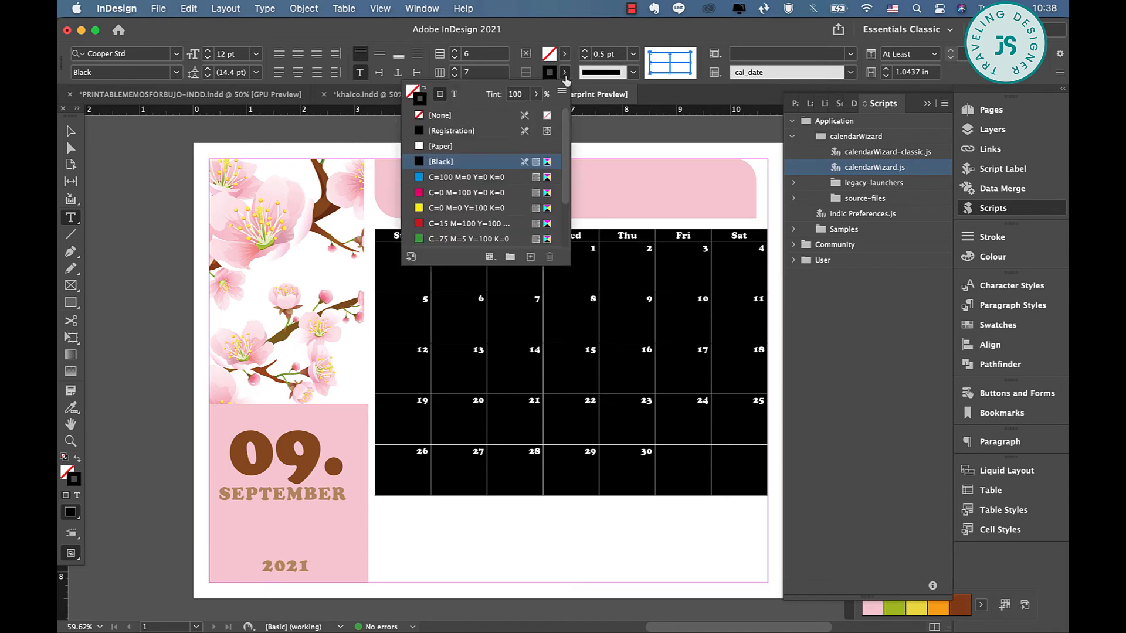
scroll(484, 184, "down", 5)
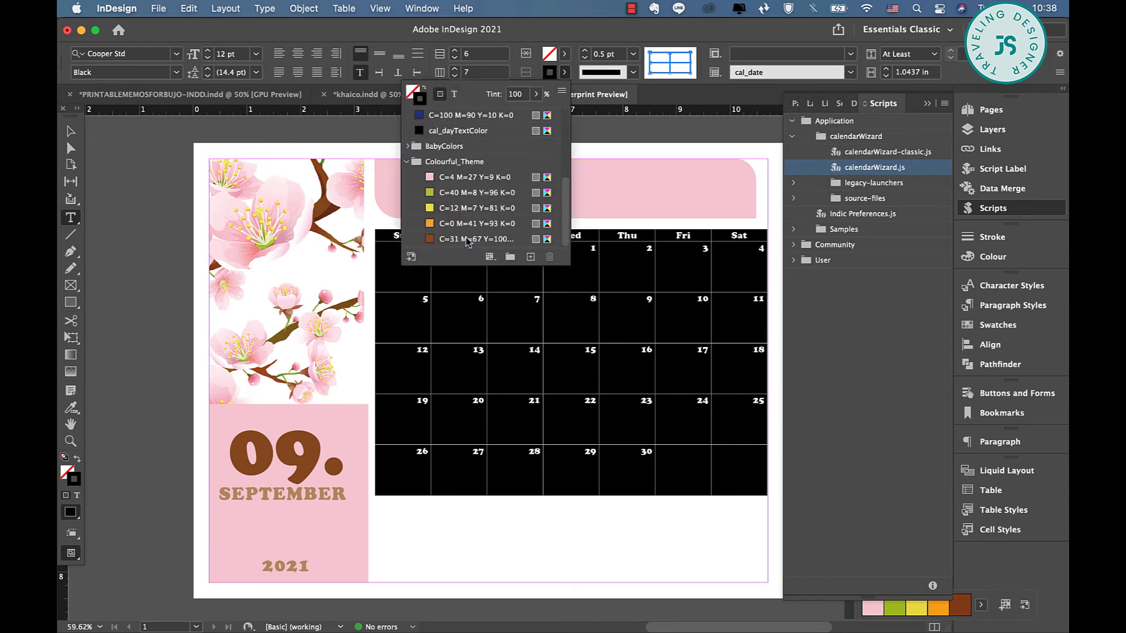
left_click(467, 239)
left_click(68, 132)
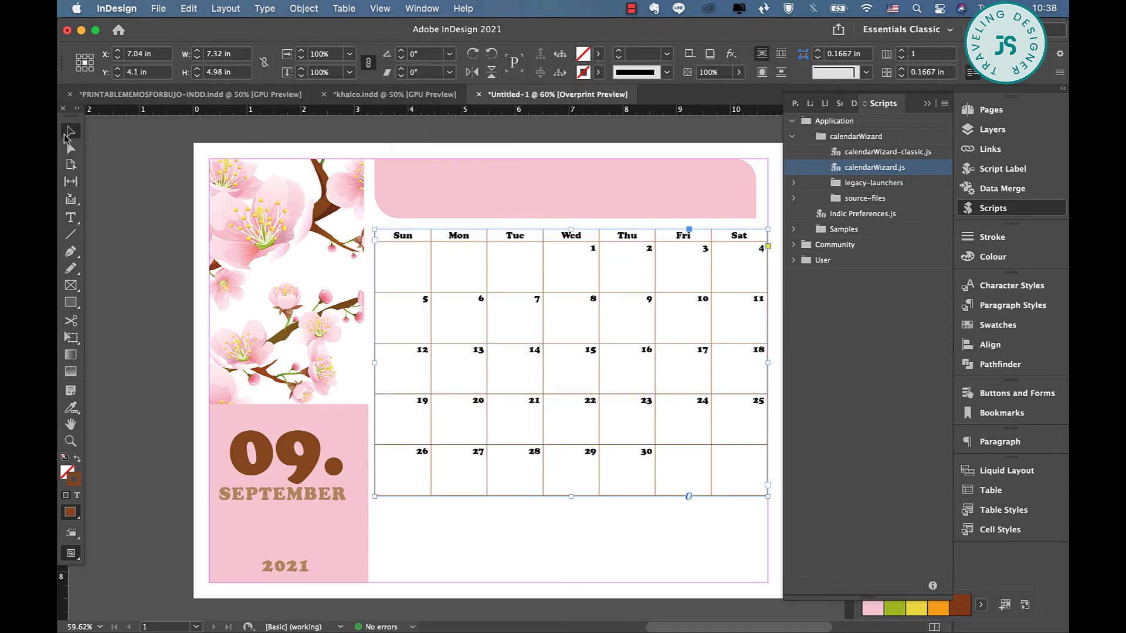
Fill the weekday header row with the brown swatch from the Colourful_Theme group.
double_click(381, 238)
left_click(370, 237)
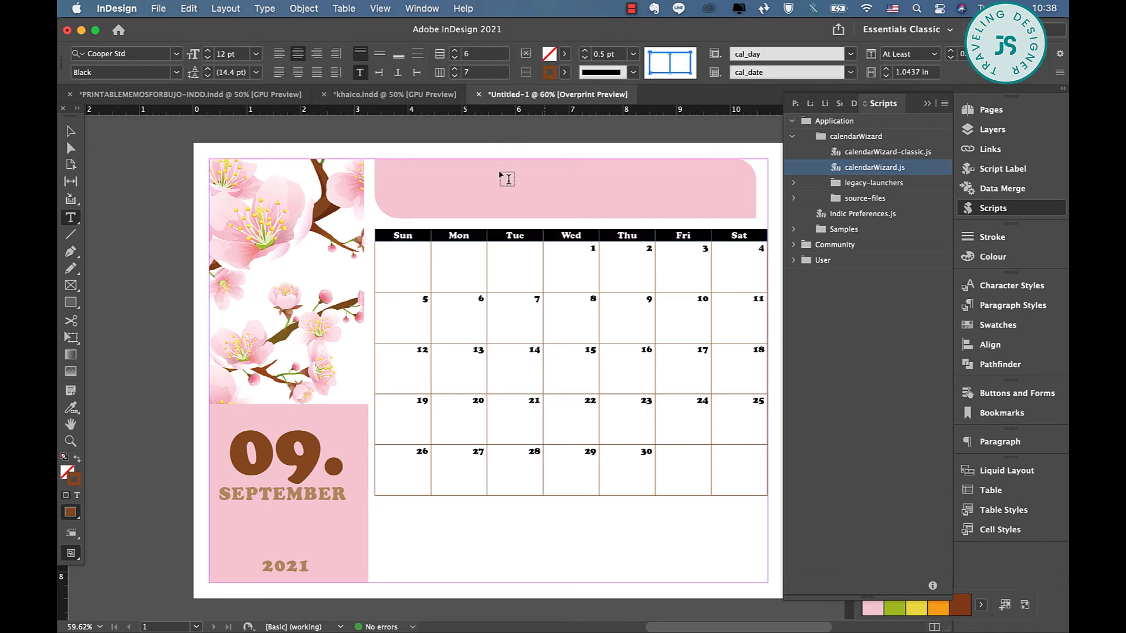
left_click(564, 54)
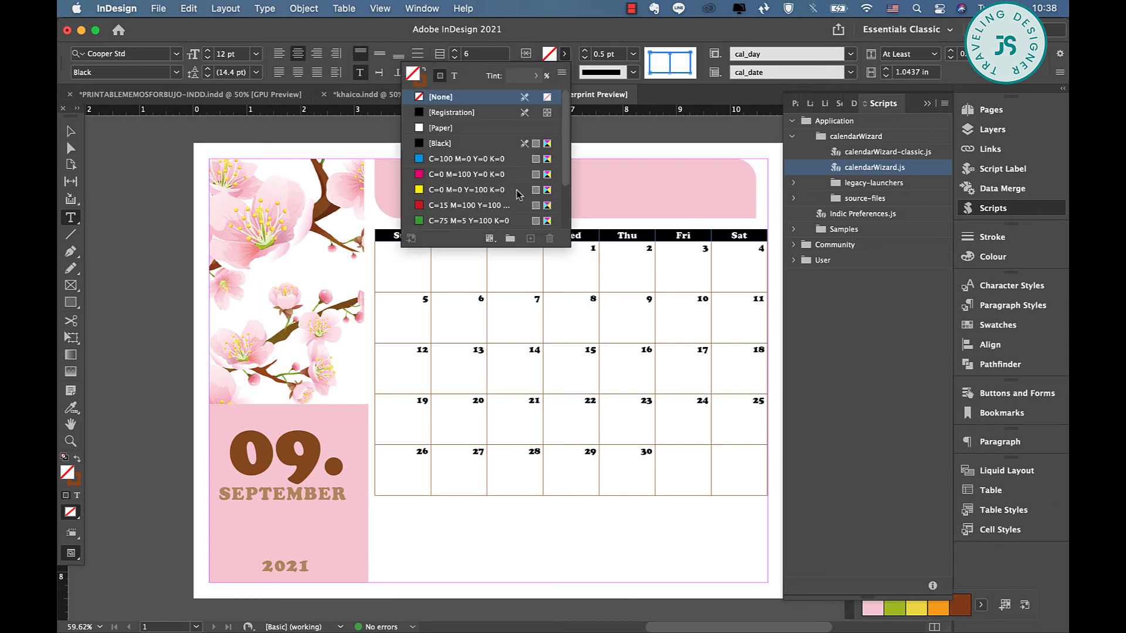
scroll(457, 200, "down", 2)
left_click(408, 221)
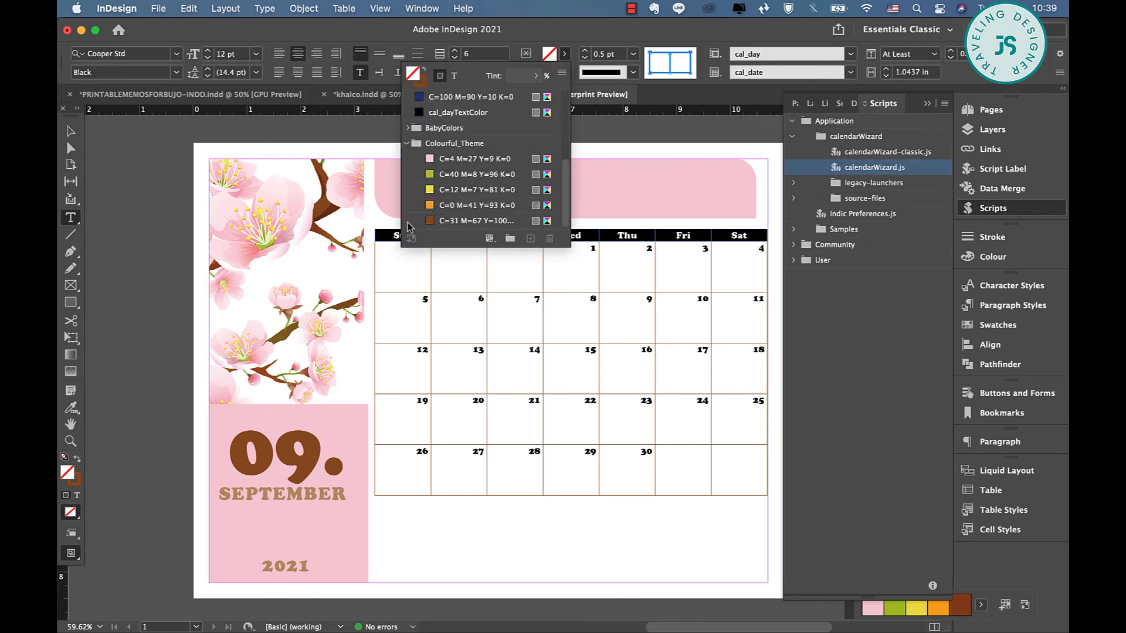
left_click(469, 220)
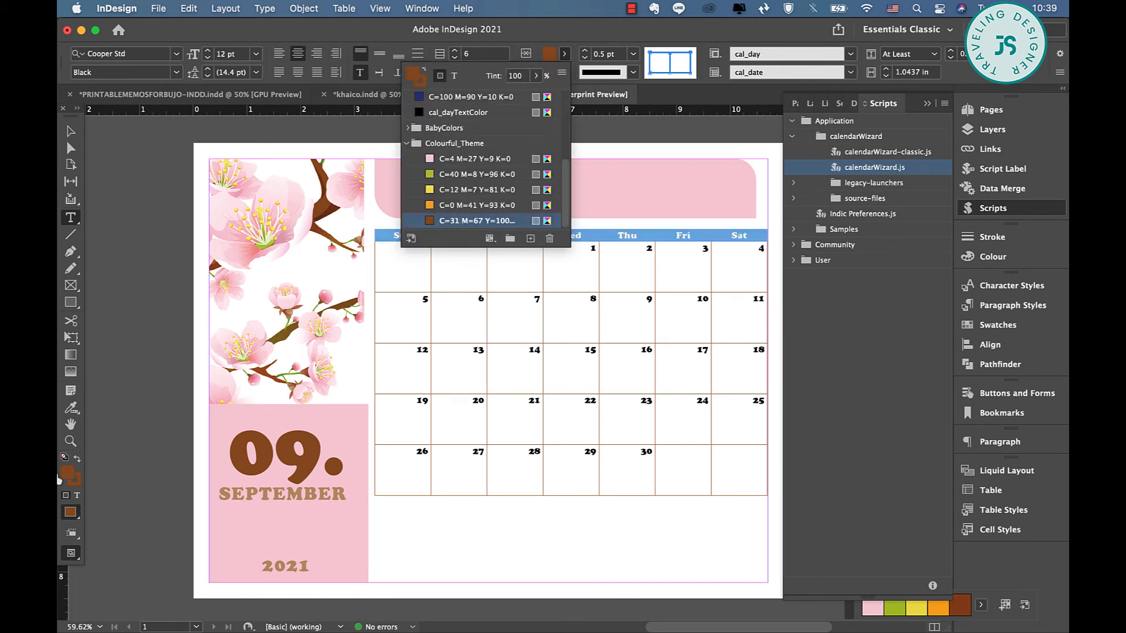
Colour the weekday names in the header row with the [Paper] swatch.
left_click(535, 227)
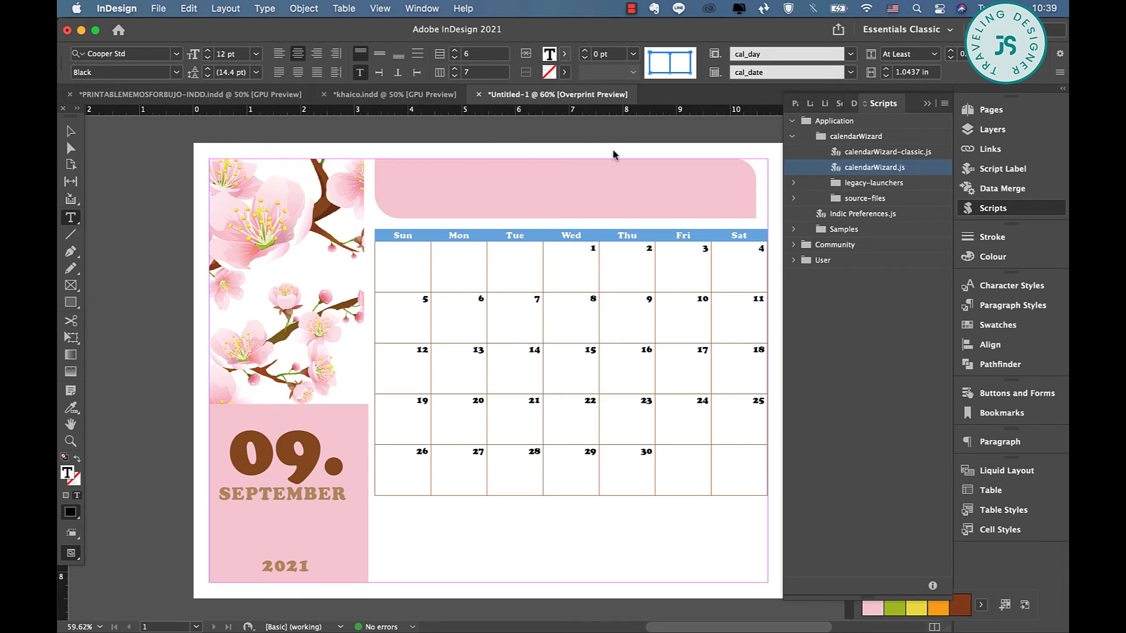
left_click(564, 53)
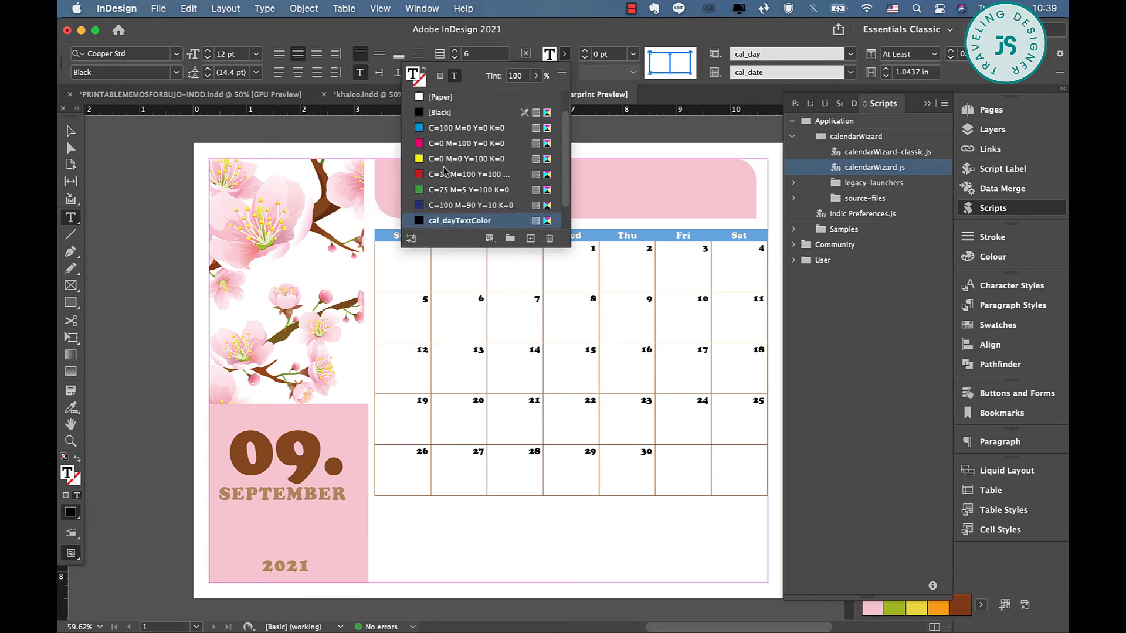
left_click(445, 97)
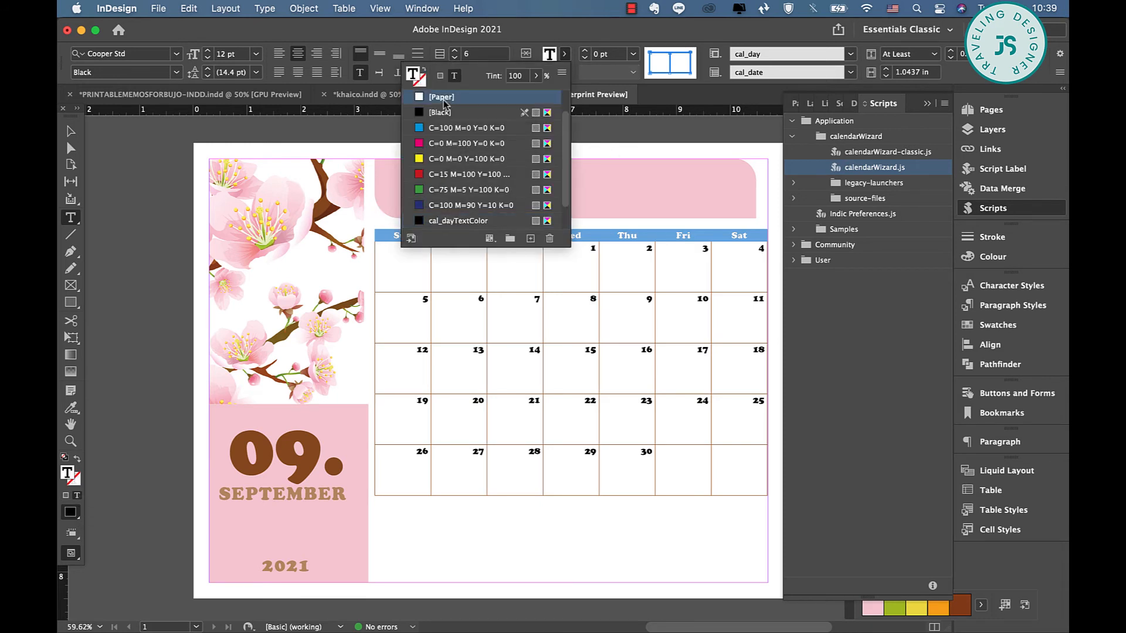
left_click(70, 131)
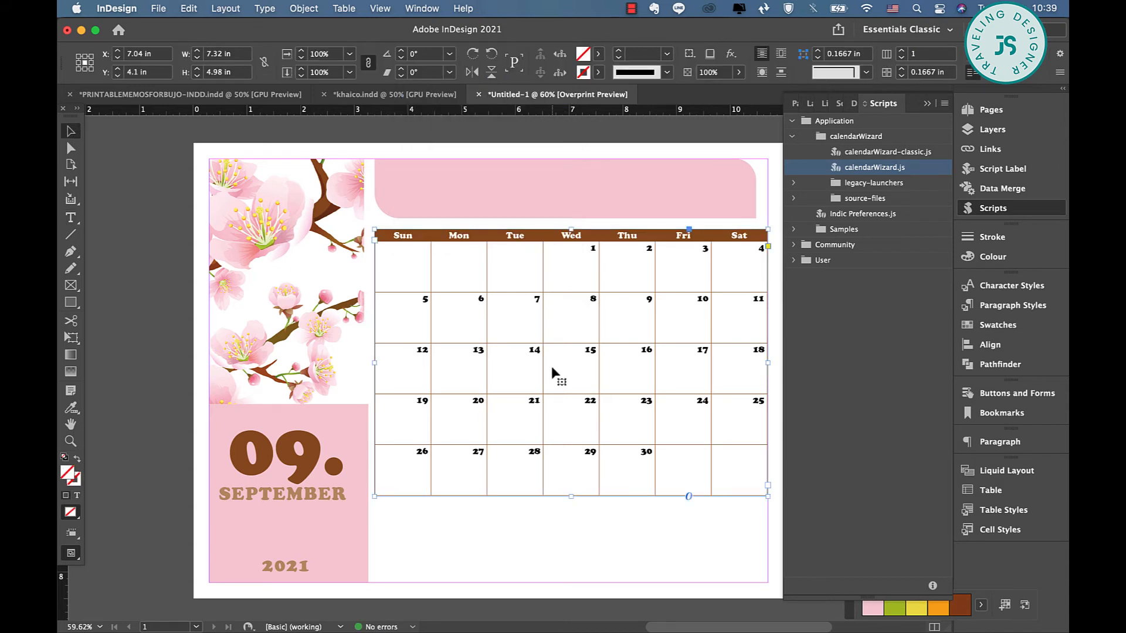
left_click(689, 555)
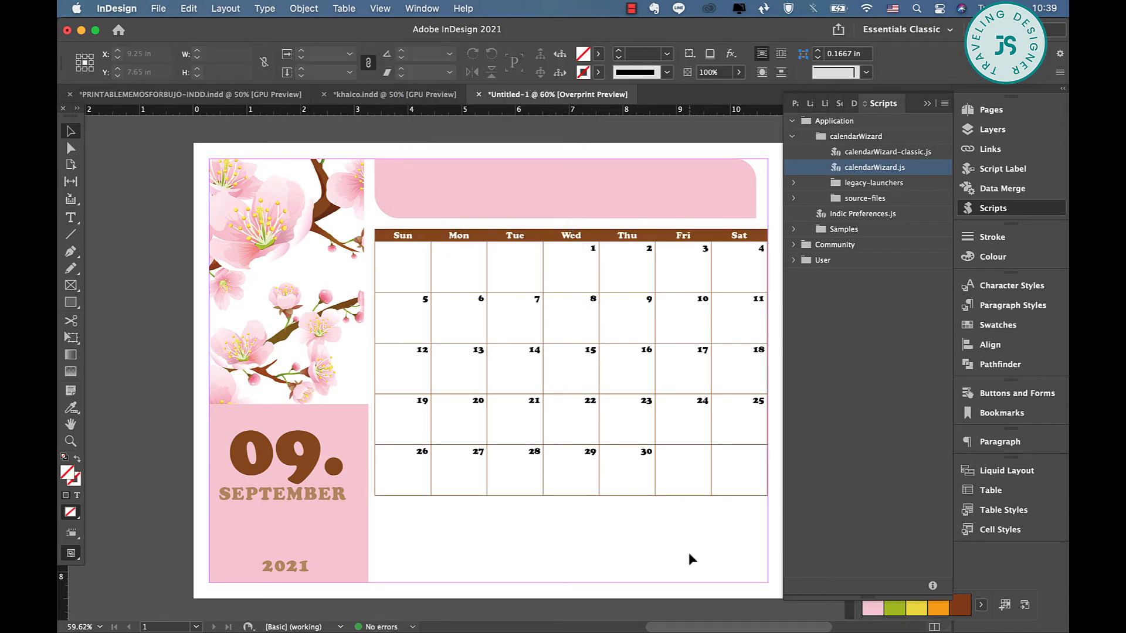
Create a table with 5 body rows and 1 column below the calendar, spanning its width down to the bottom margin.
scroll(689, 553, "down", 2)
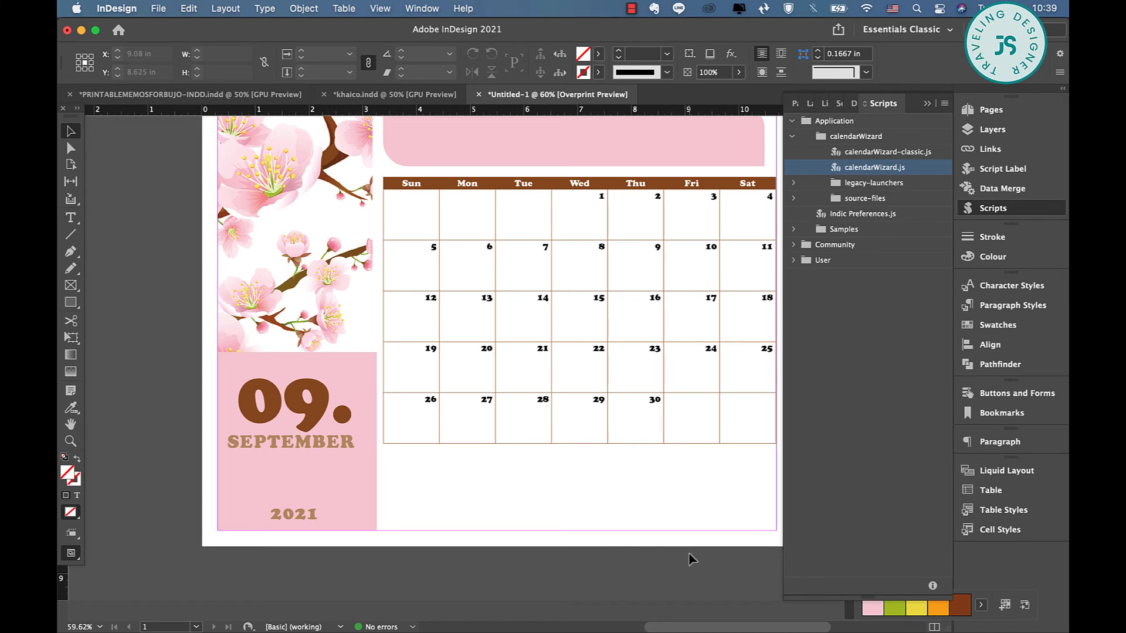
scroll(688, 553, "right", 2)
scroll(688, 552, "up", 1)
left_click(927, 105)
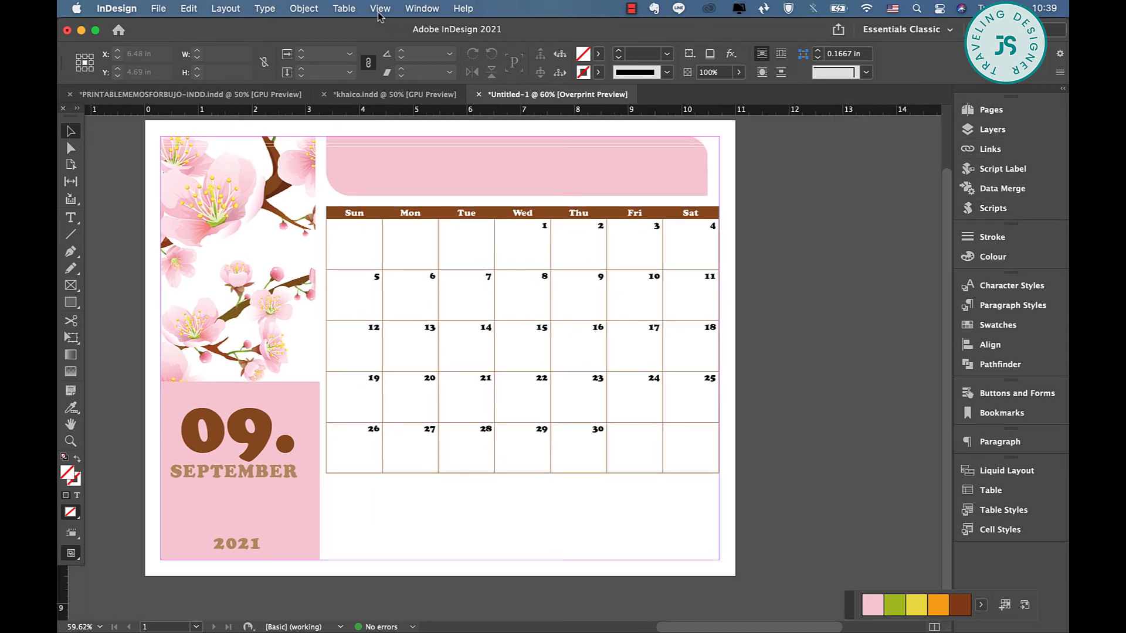
left_click(343, 8)
left_click(357, 30)
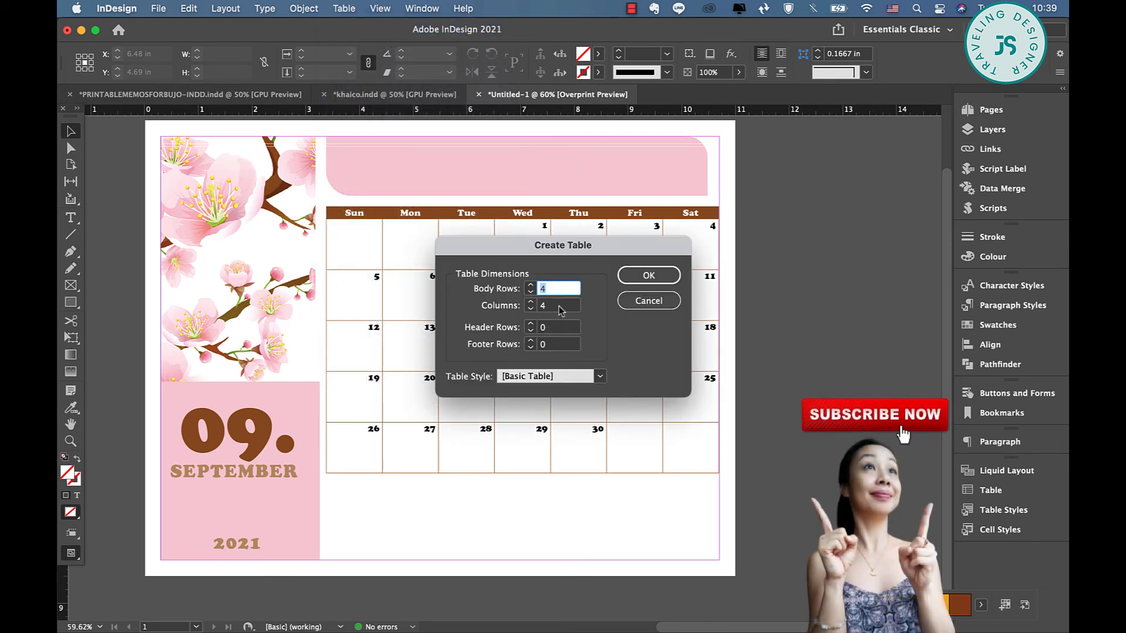
type("5")
key("Tab")
type("1")
left_click(648, 275)
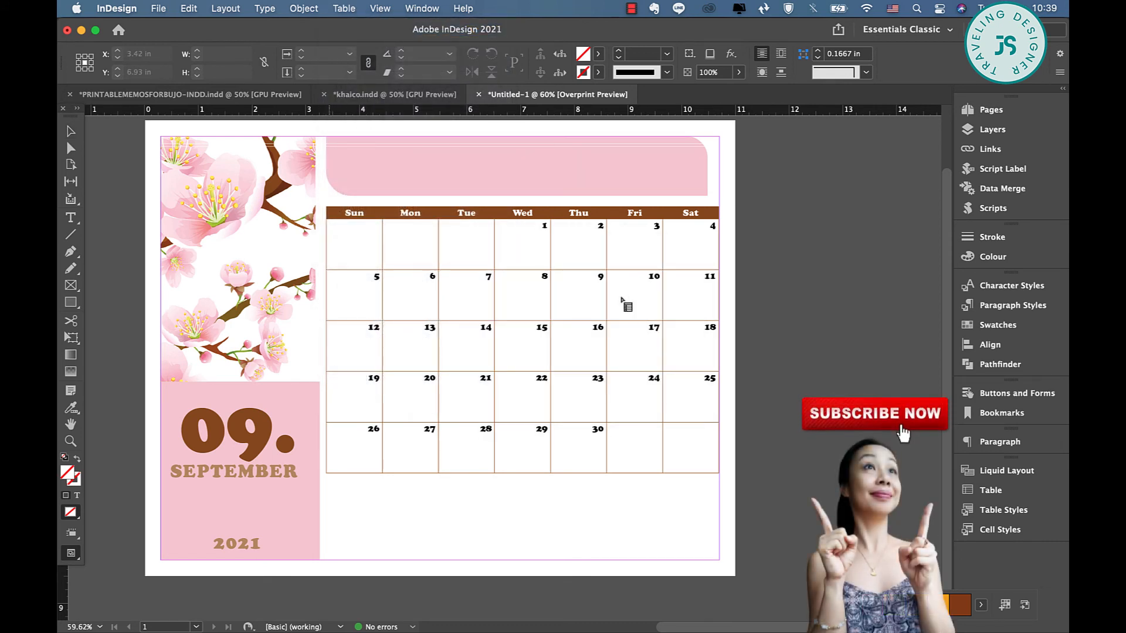
left_click_drag(326, 490, 720, 560)
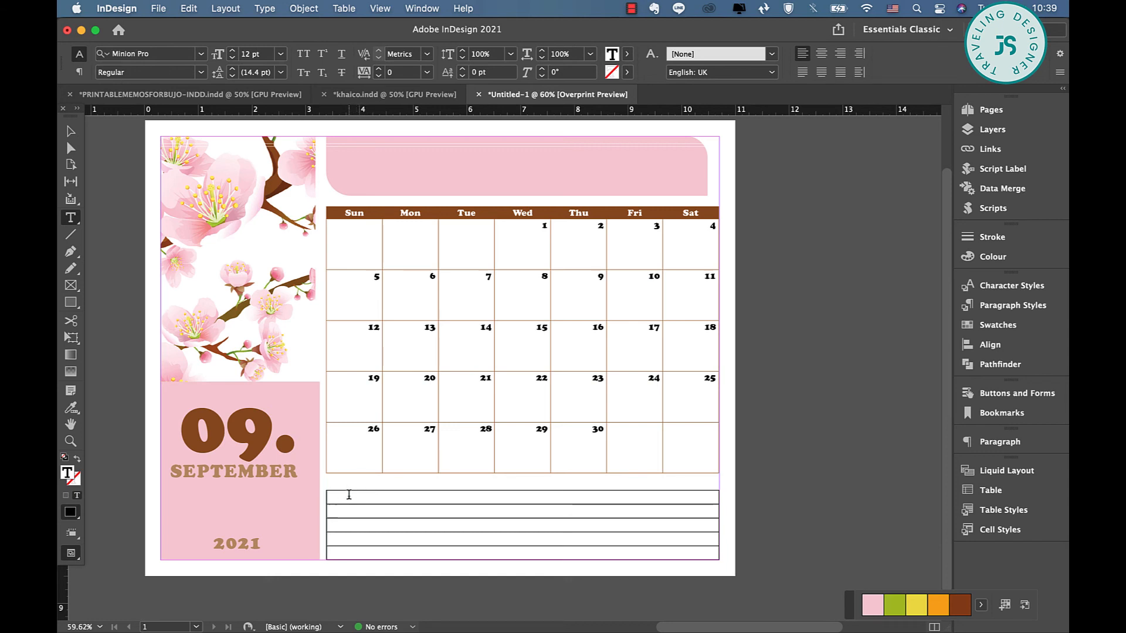
Set the lines of the five-row table to a Dotted stroke with a weight of 0.75 pt.
left_click_drag(347, 496, 352, 553)
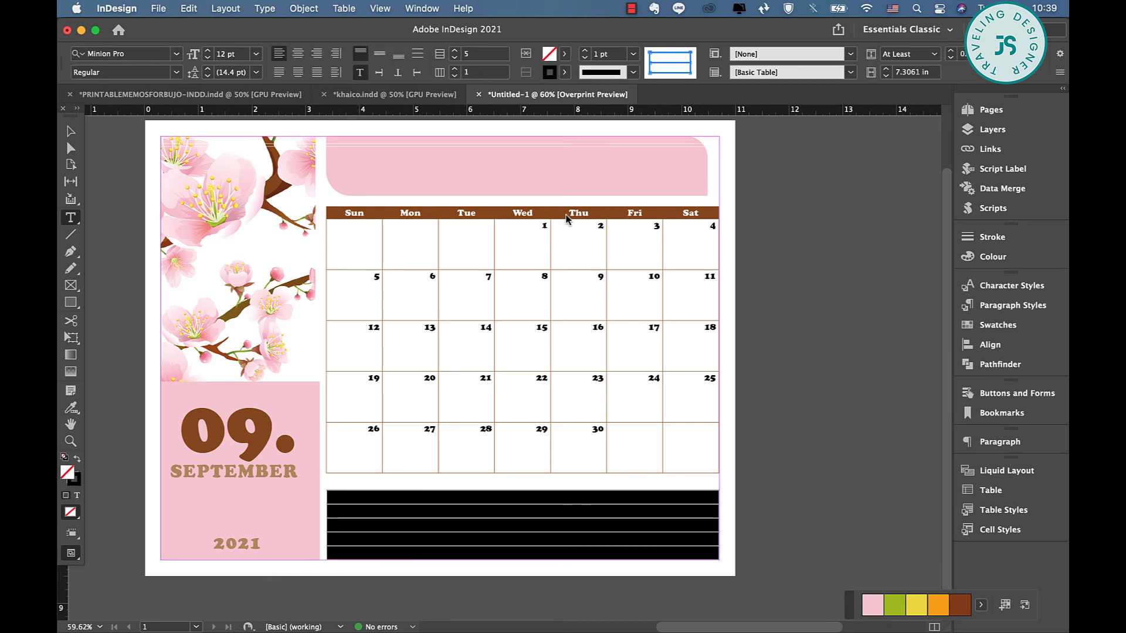
left_click(634, 55)
left_click(607, 97)
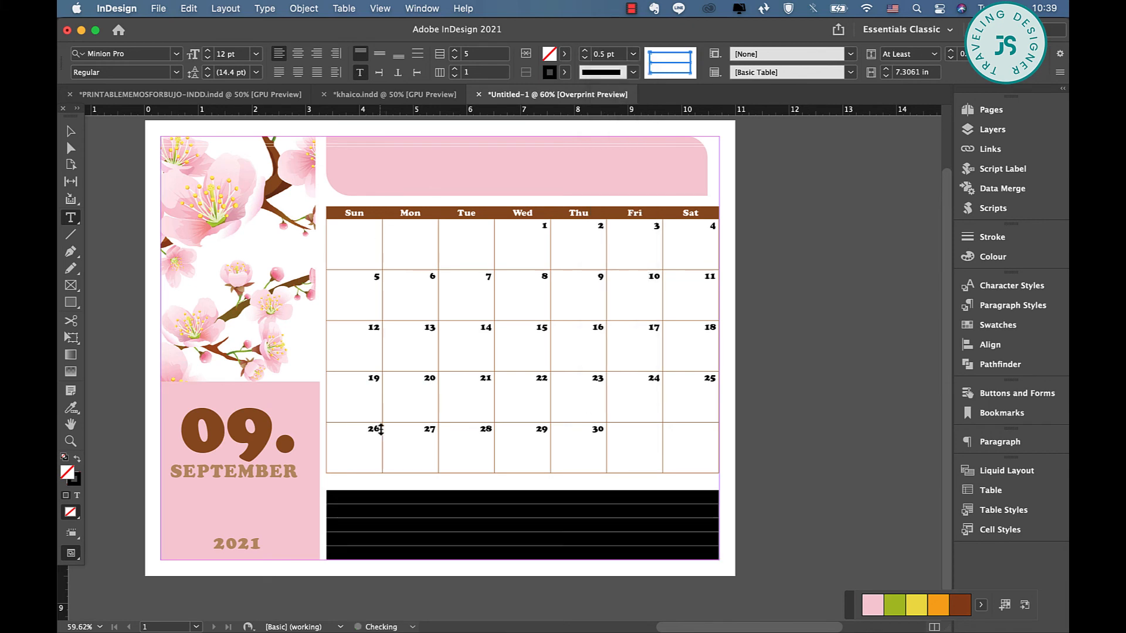
left_click(634, 73)
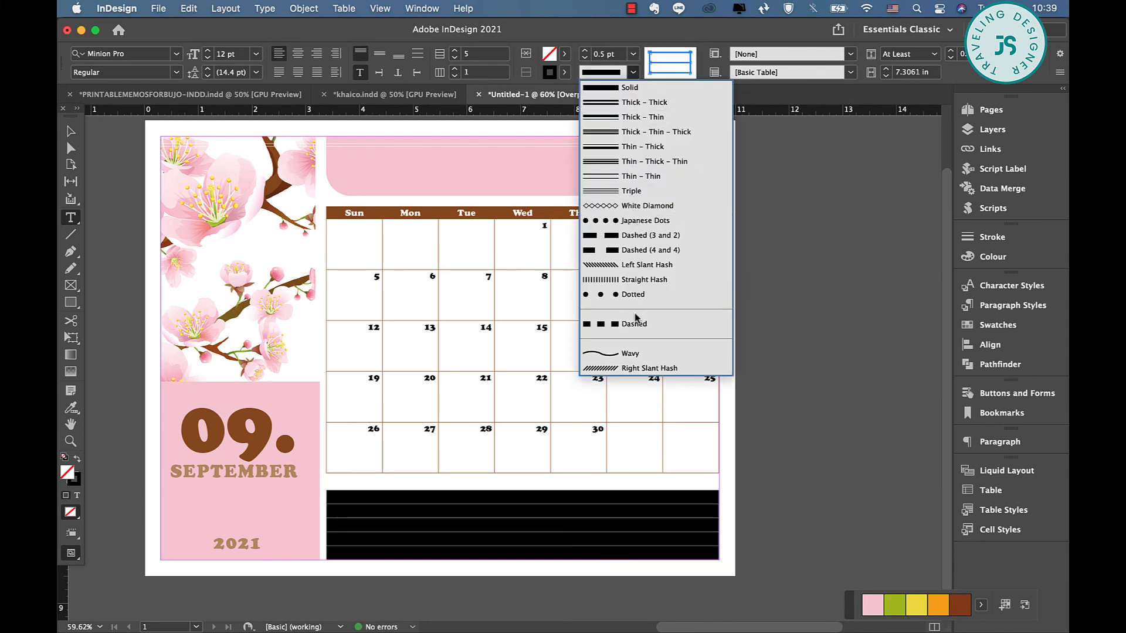
left_click(635, 294)
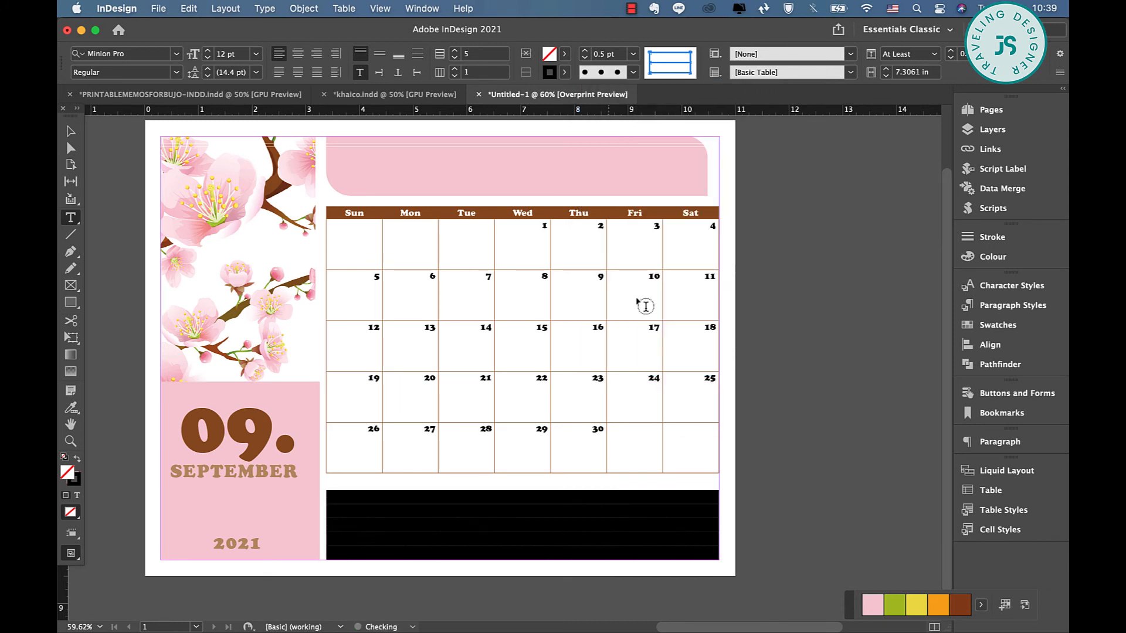
left_click(633, 54)
left_click(621, 113)
Remove the stroke colour from the top and side borders of the dotted table.
left_click(564, 72)
left_click(441, 115)
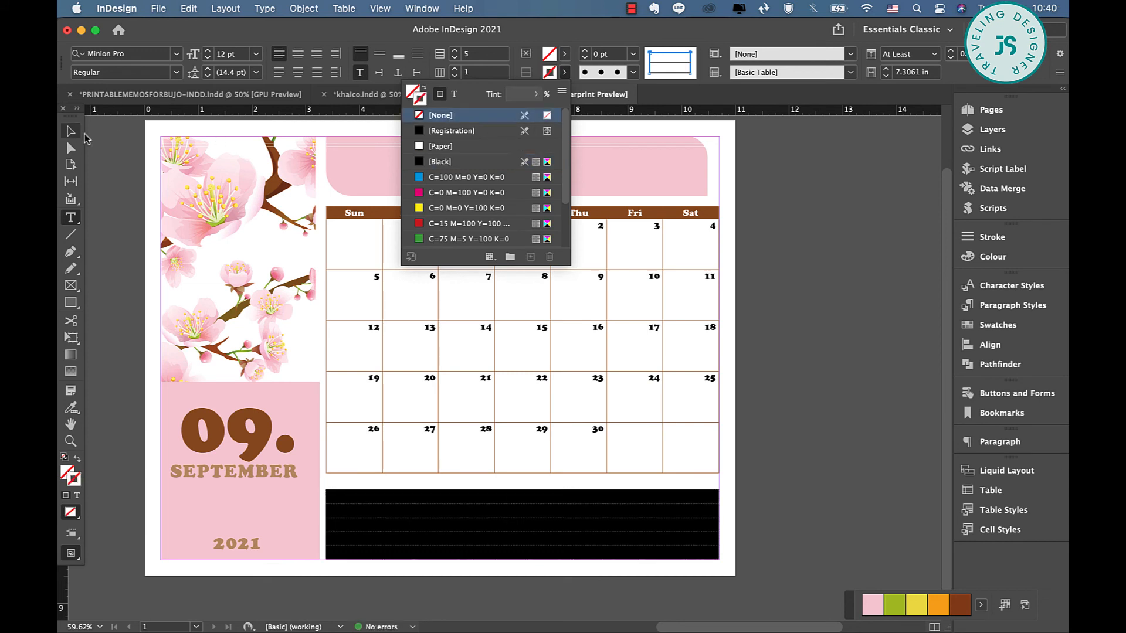
left_click(69, 132)
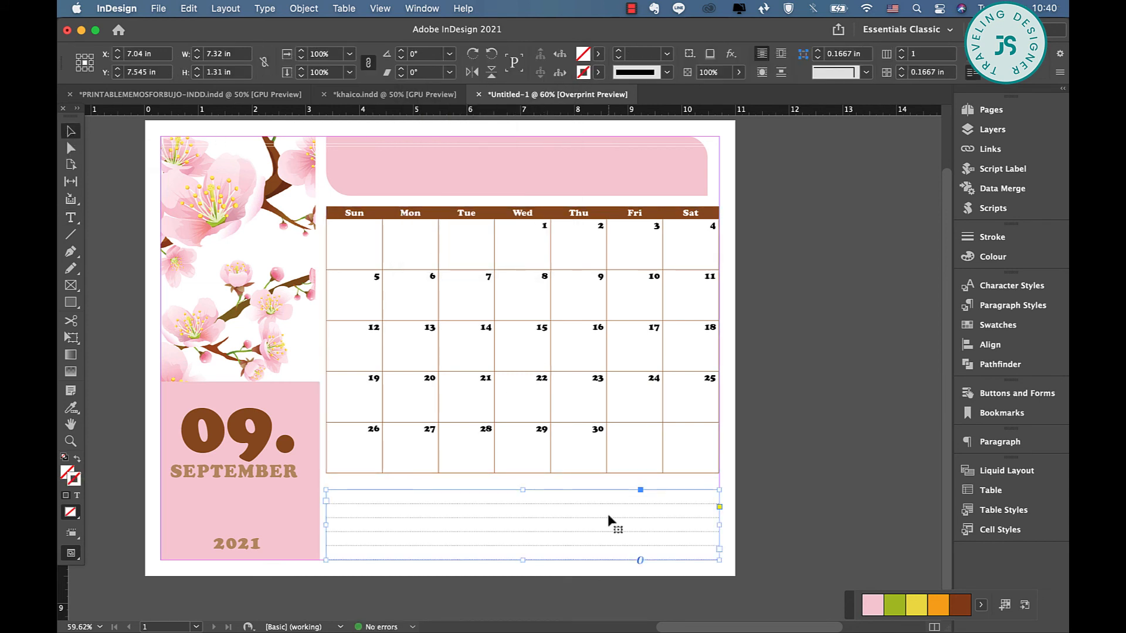
Duplicate the SEPTEMBER text centred between the calendar and the dotted lines, and replace its wording with NOTES.
left_click(252, 471)
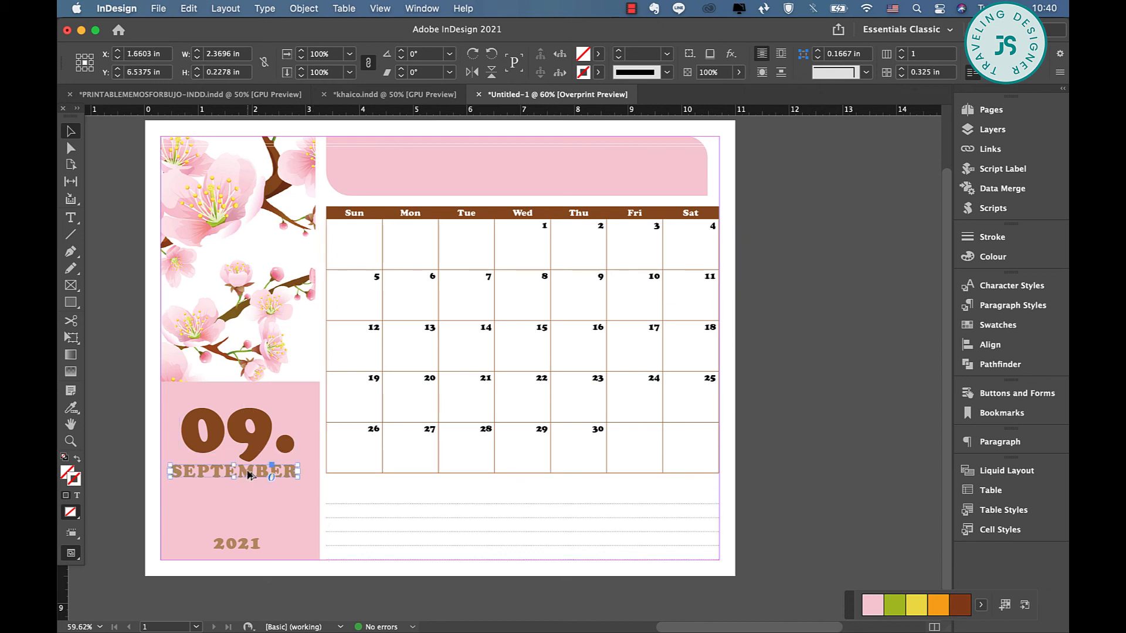
left_click_drag(567, 479, 537, 484)
double_click(540, 488)
type("NOTES")
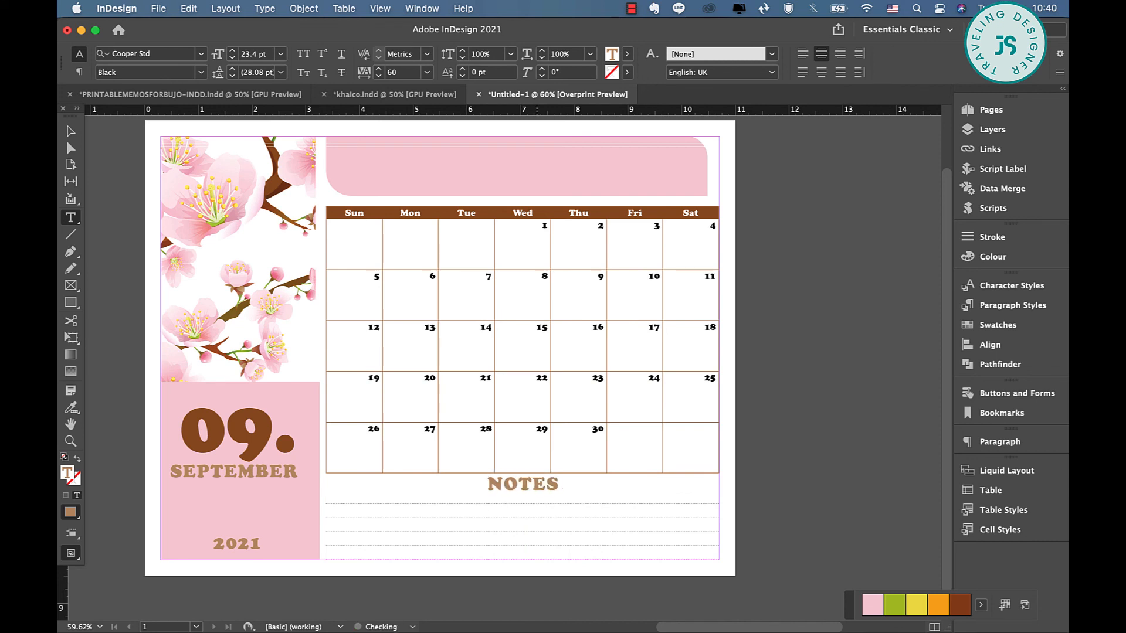
Set the NOTES heading to 11 pt with a tracking of 80.
double_click(554, 489)
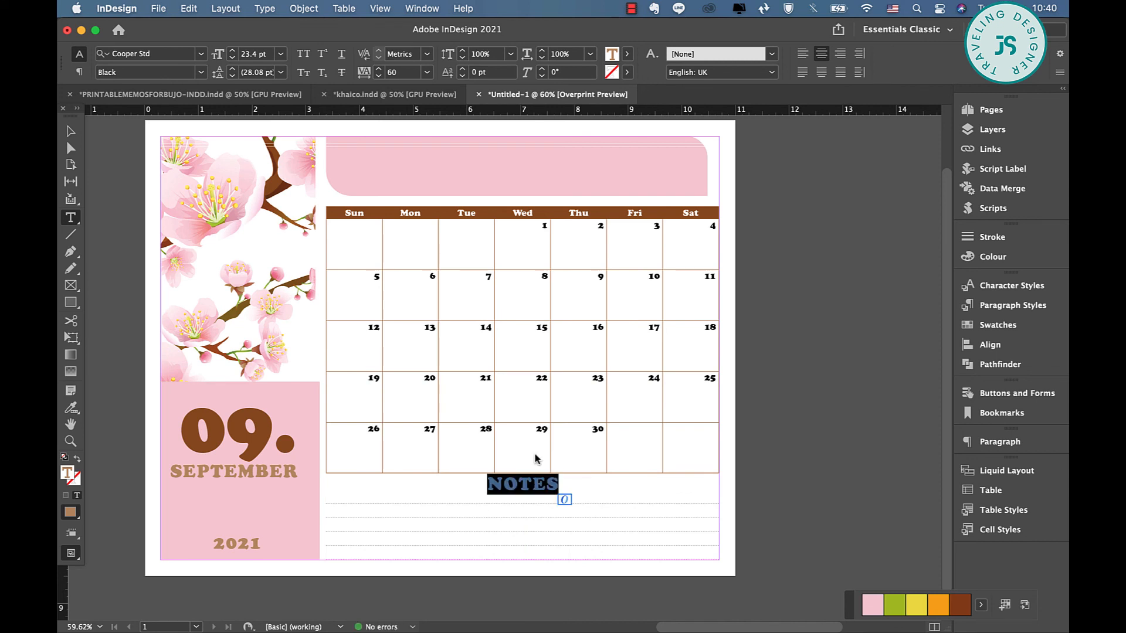
left_click(233, 58)
left_click(233, 58)
left_click(232, 58)
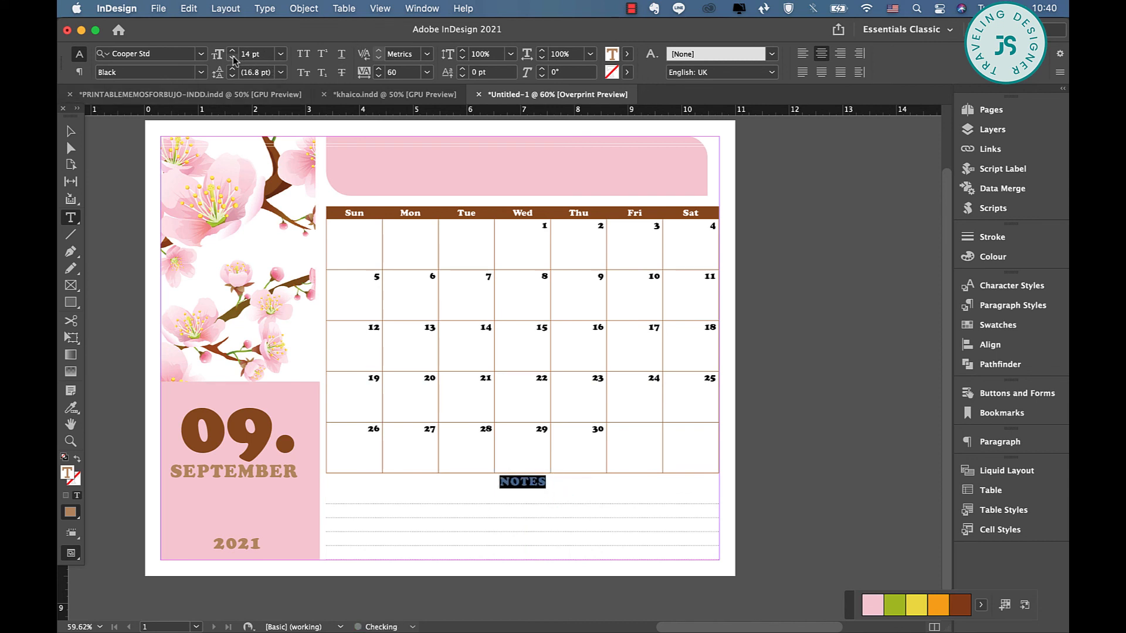
left_click(233, 58)
left_click(378, 69)
left_click(378, 69)
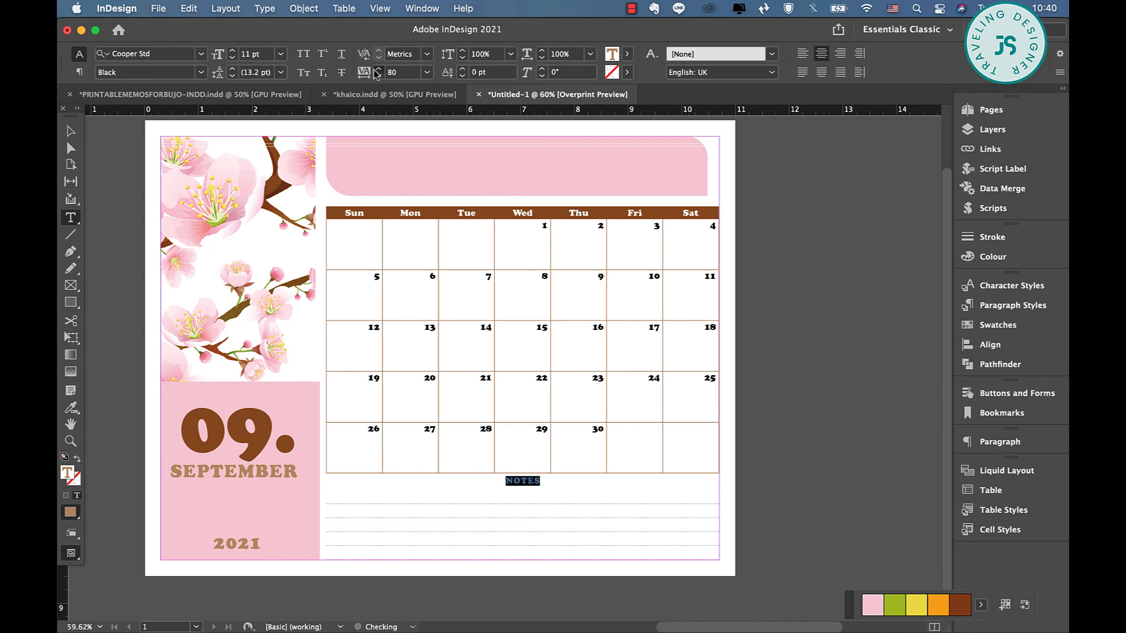
key("Escape")
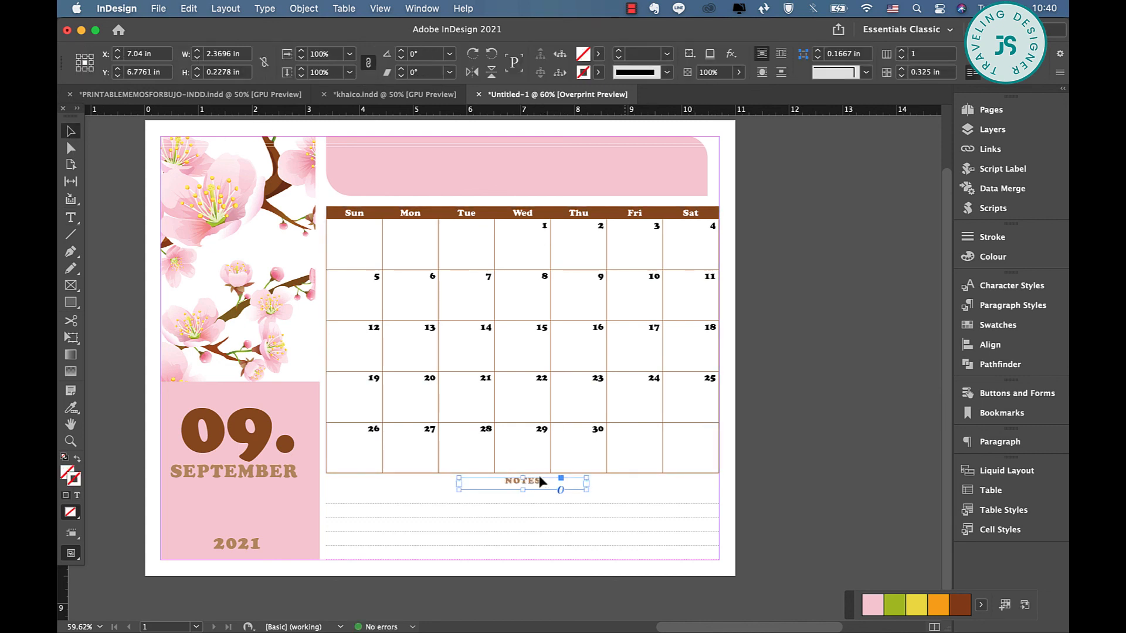
left_click(747, 469)
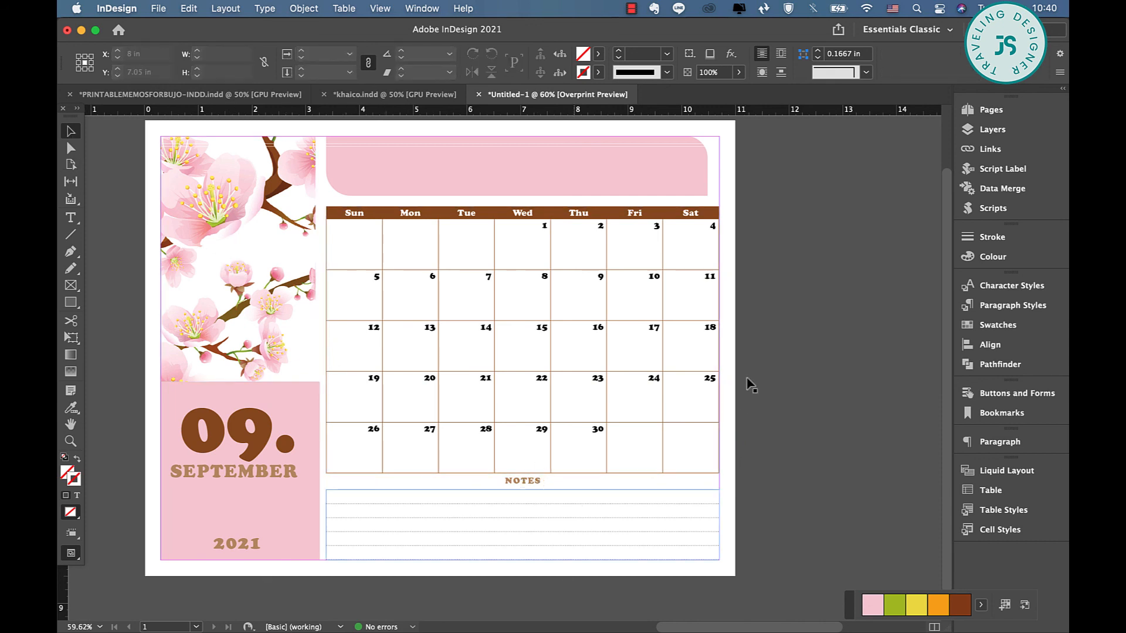
Preview the page without guides and widen the pink banner to align with the calendar's right edge.
key("w")
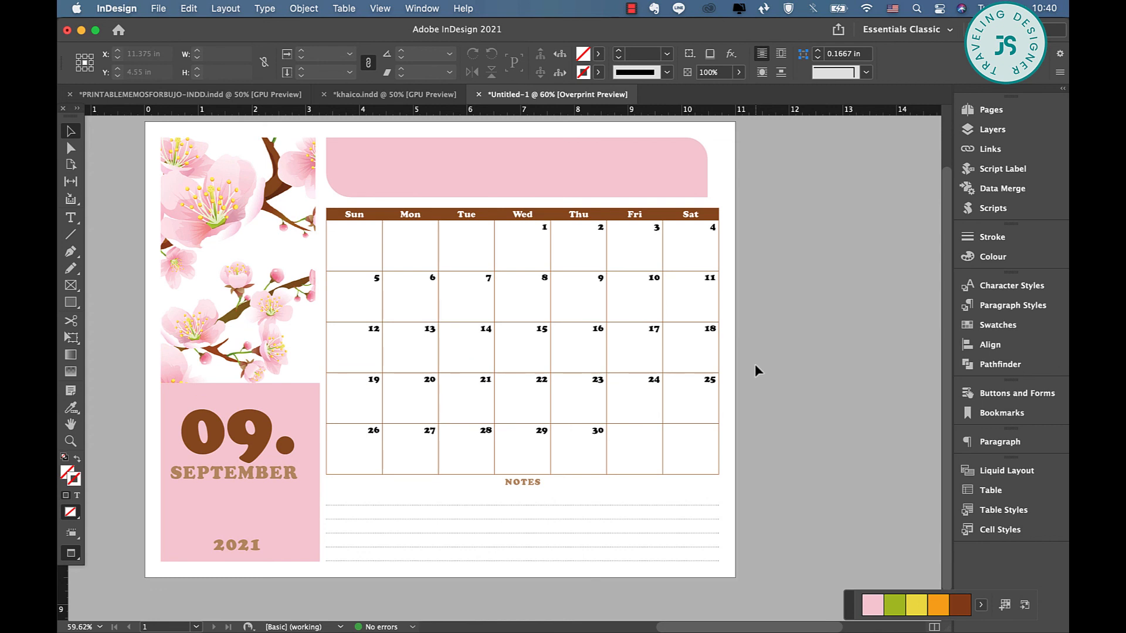
left_click(695, 163)
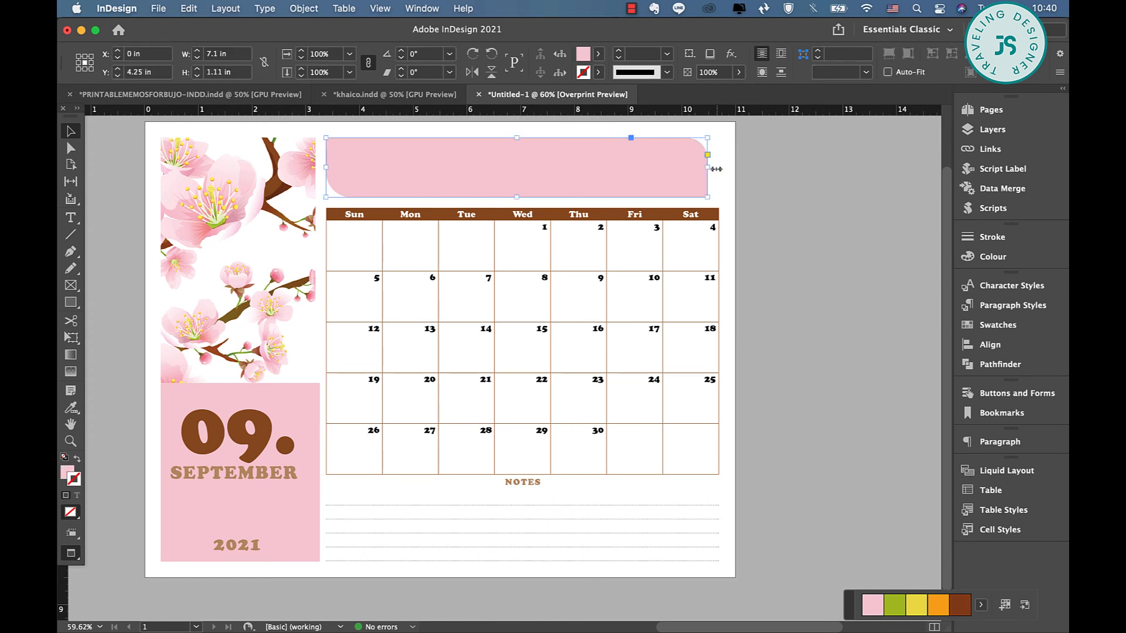
left_click_drag(715, 169, 717, 167)
left_click(767, 244)
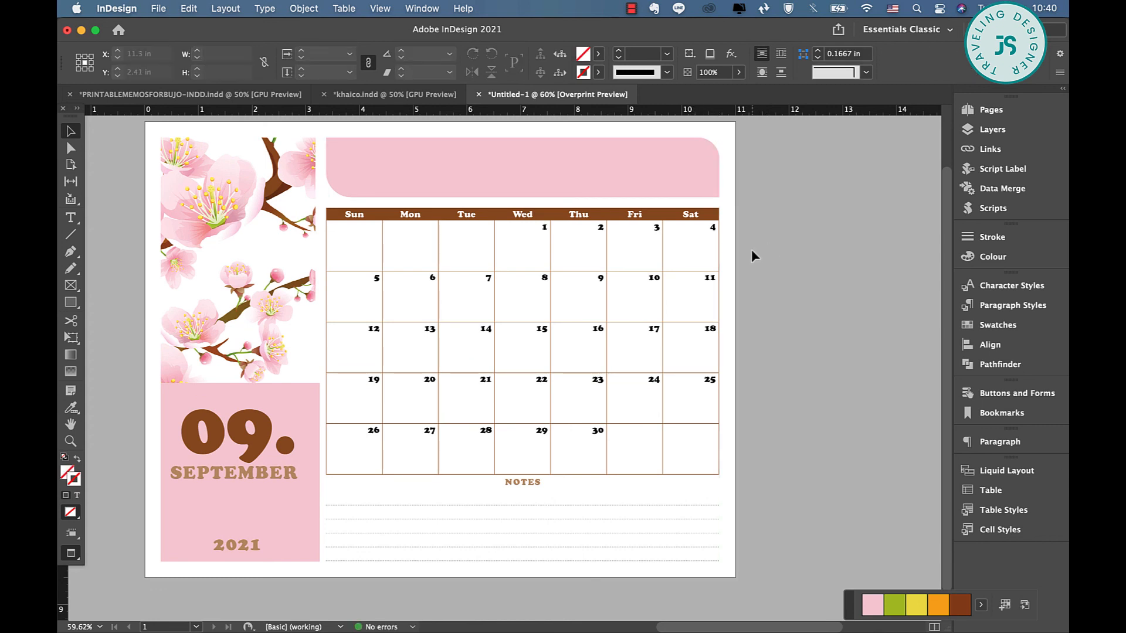